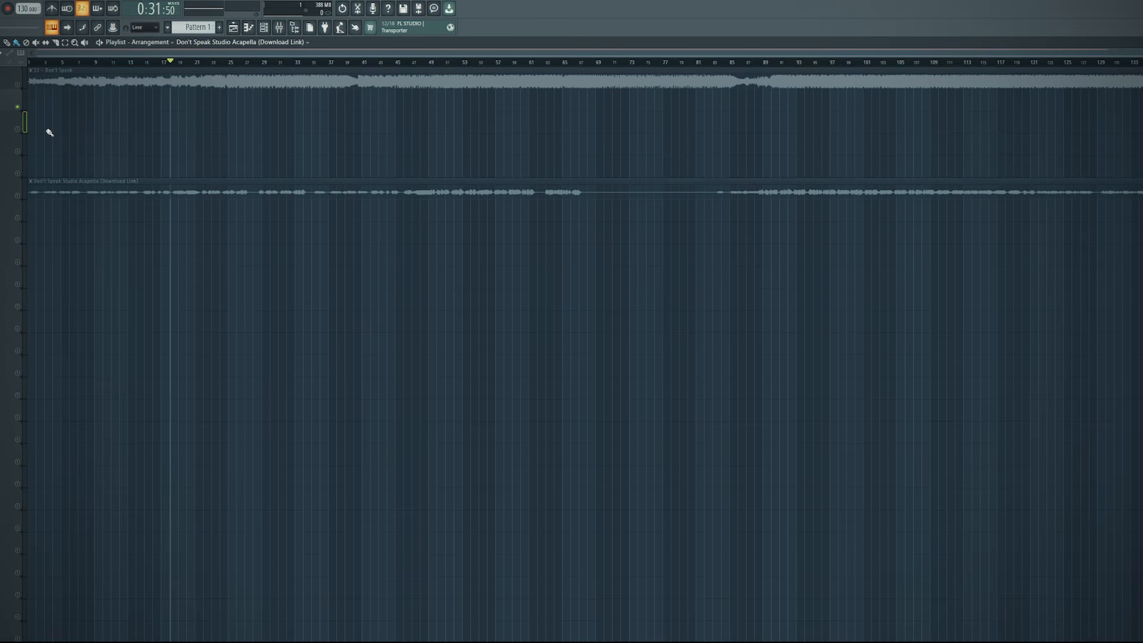
Step: Unmute the original Don't Speak track and audition it from around bar 34 and around bar 48
{"action": "left_click", "coordinate": [24, 88]}
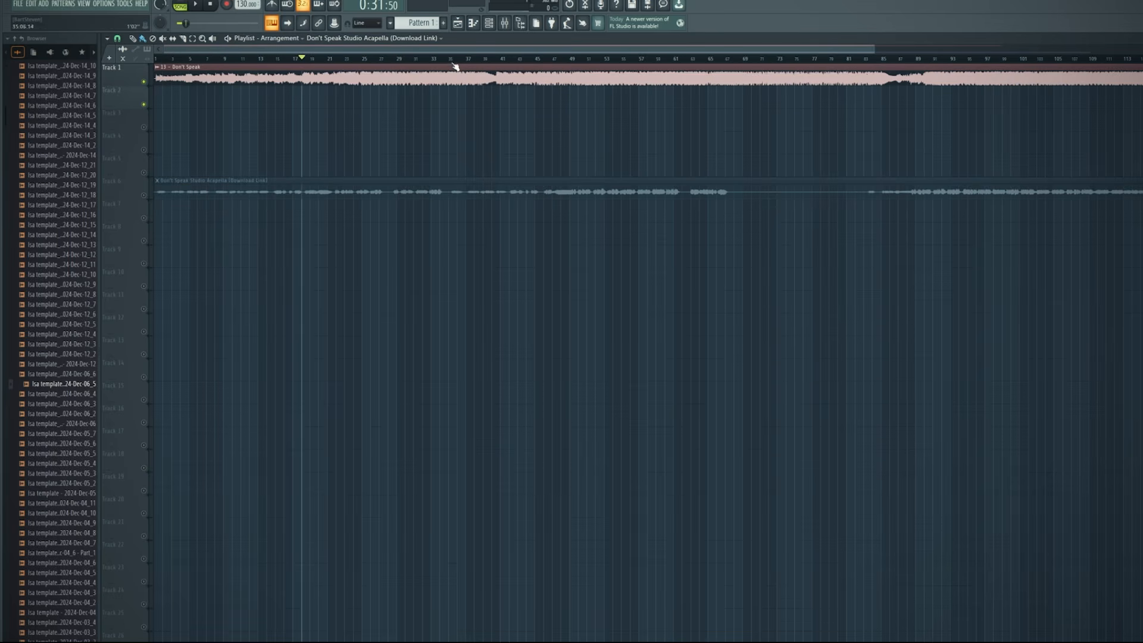
{"action": "left_click", "coordinate": [452, 59]}
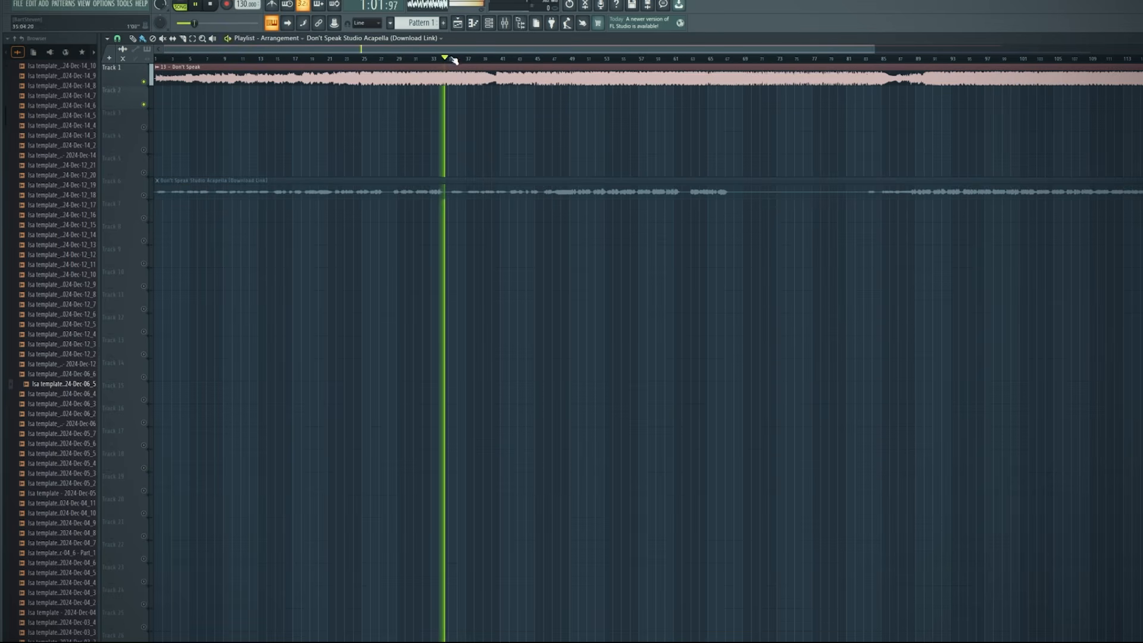
{"action": "left_click", "coordinate": [562, 58]}
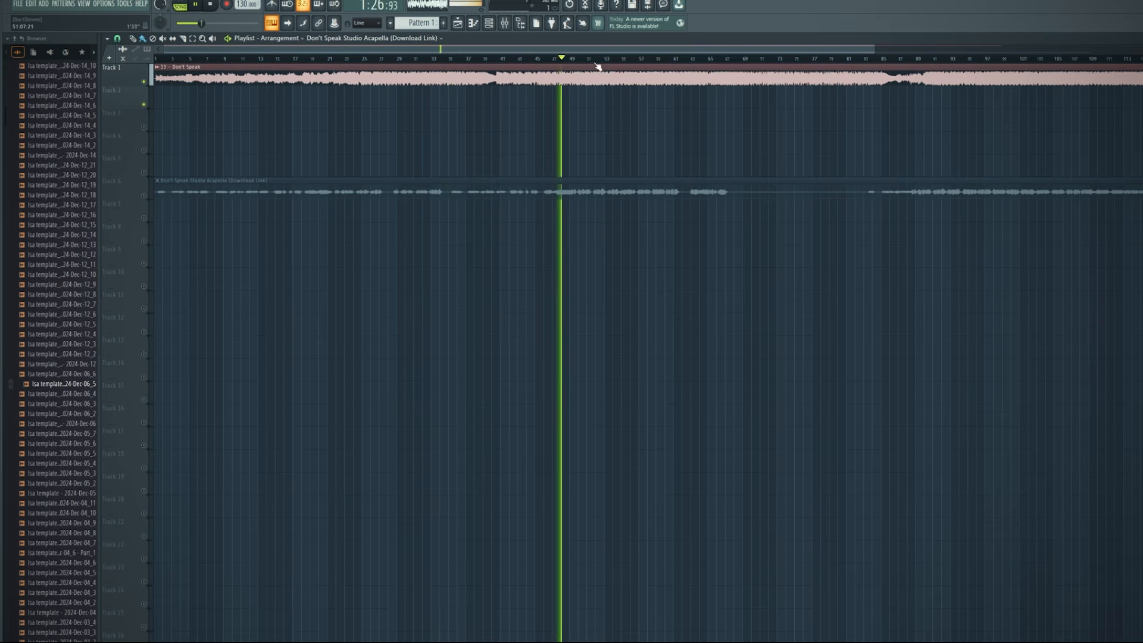
{"action": "key", "text": "space"}
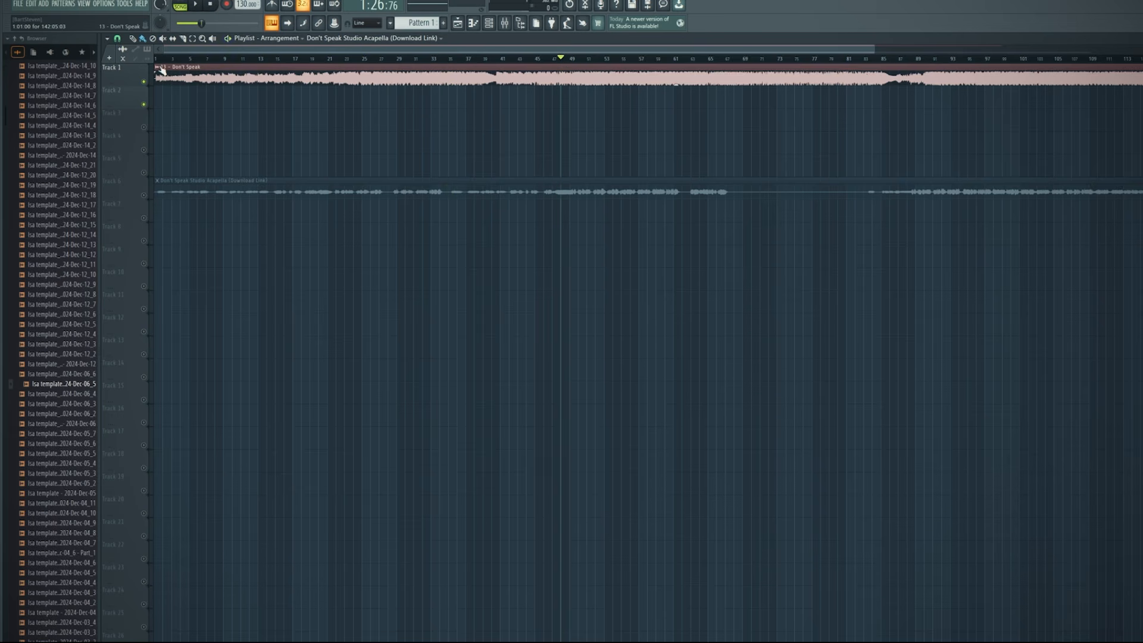
Step: Extract drums, bass, instruments and vocals stems from the Don't Speak clip, muting the source track and grouping the playlist tracks
{"action": "scroll", "coordinate": [161, 70], "scroll_direction": "up", "scroll_amount": 5}
{"action": "left_click", "coordinate": [157, 69]}
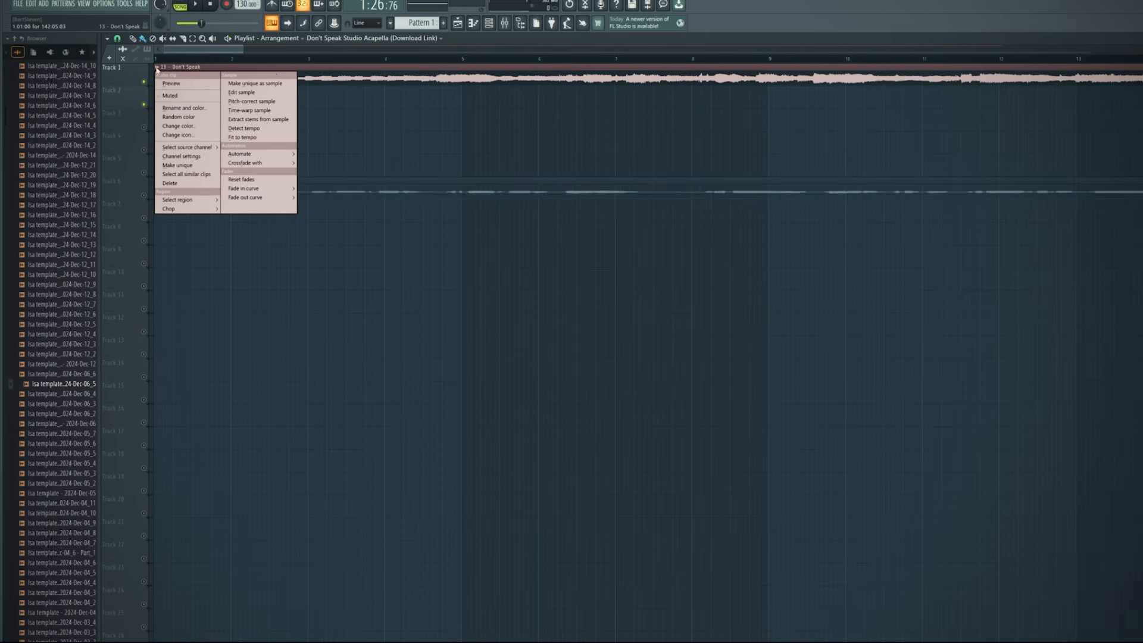
{"action": "left_click", "coordinate": [258, 119]}
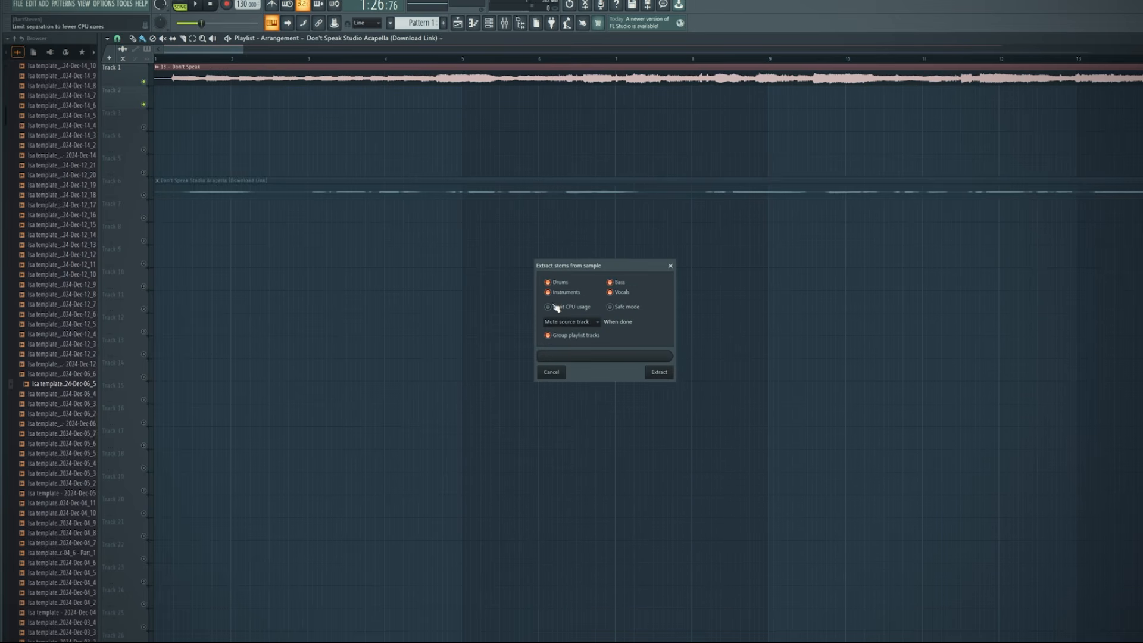
{"action": "left_click", "coordinate": [659, 376]}
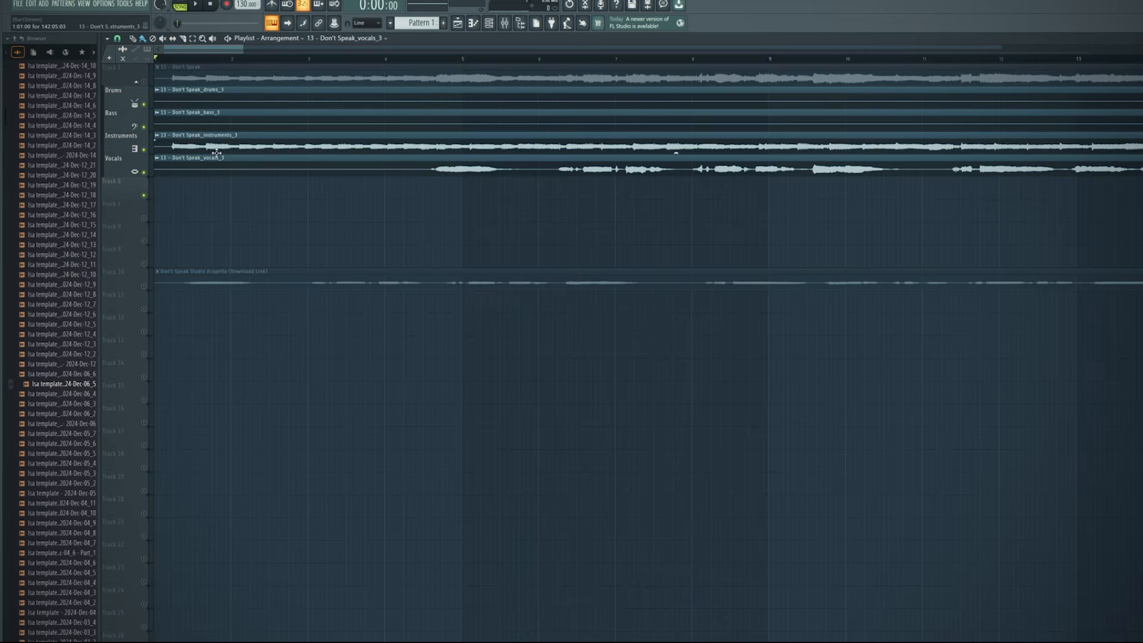
Step: Solo the extracted drums, bass and instruments stems in turn, playing a short passage of the bass and instruments
{"action": "scroll", "coordinate": [223, 178], "scroll_direction": "down", "scroll_amount": 3}
{"action": "right_click", "coordinate": [144, 105]}
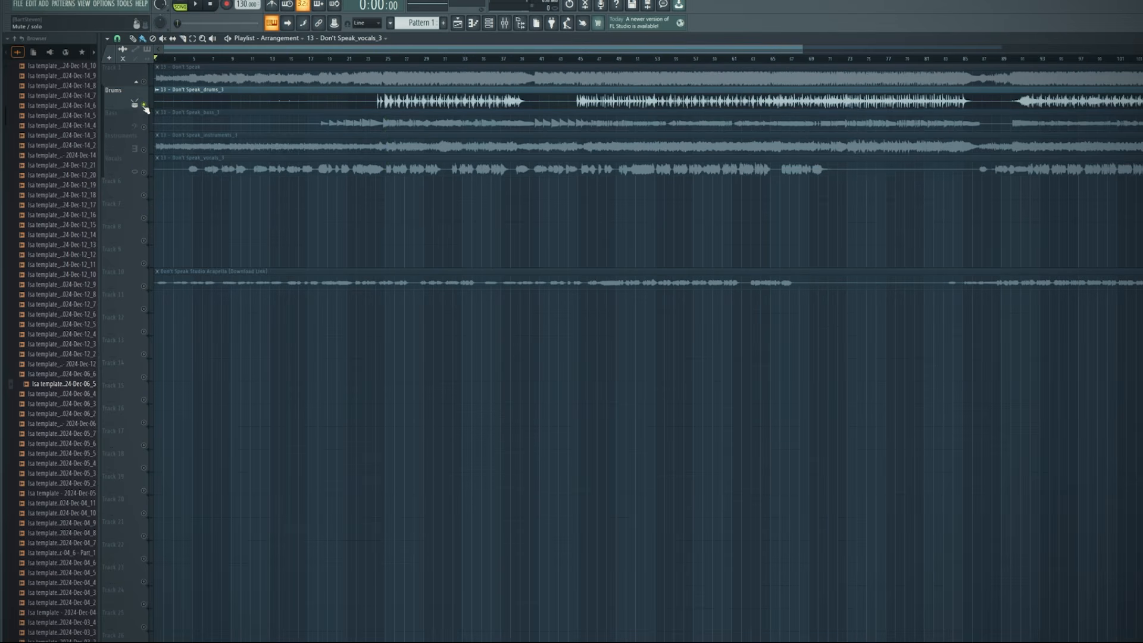
{"action": "right_click", "coordinate": [144, 127]}
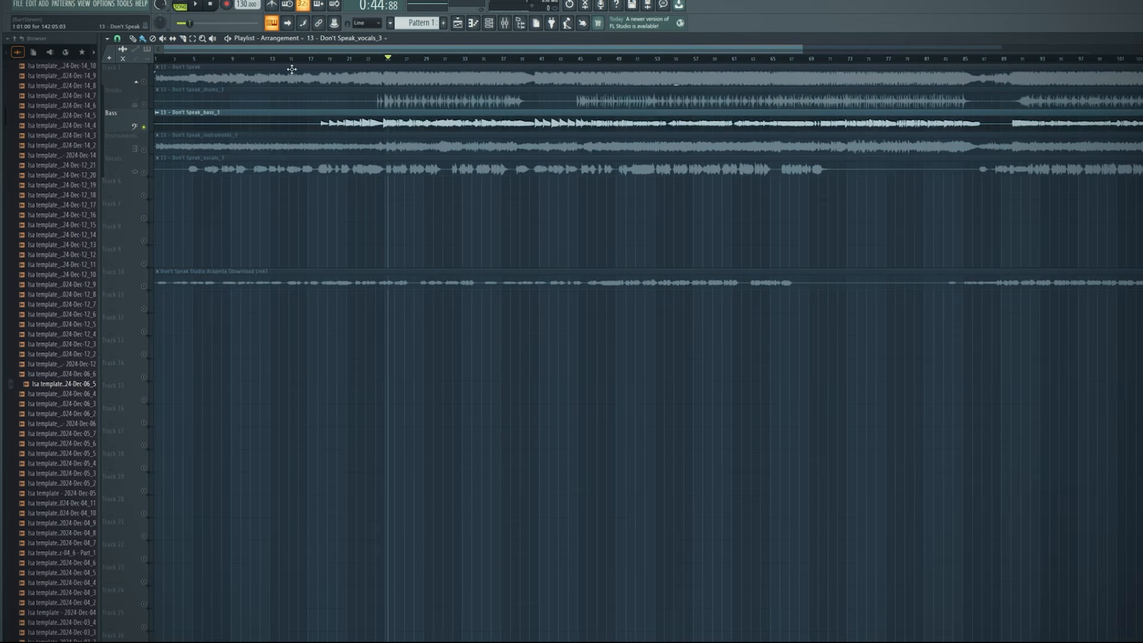
{"action": "key", "text": "space"}
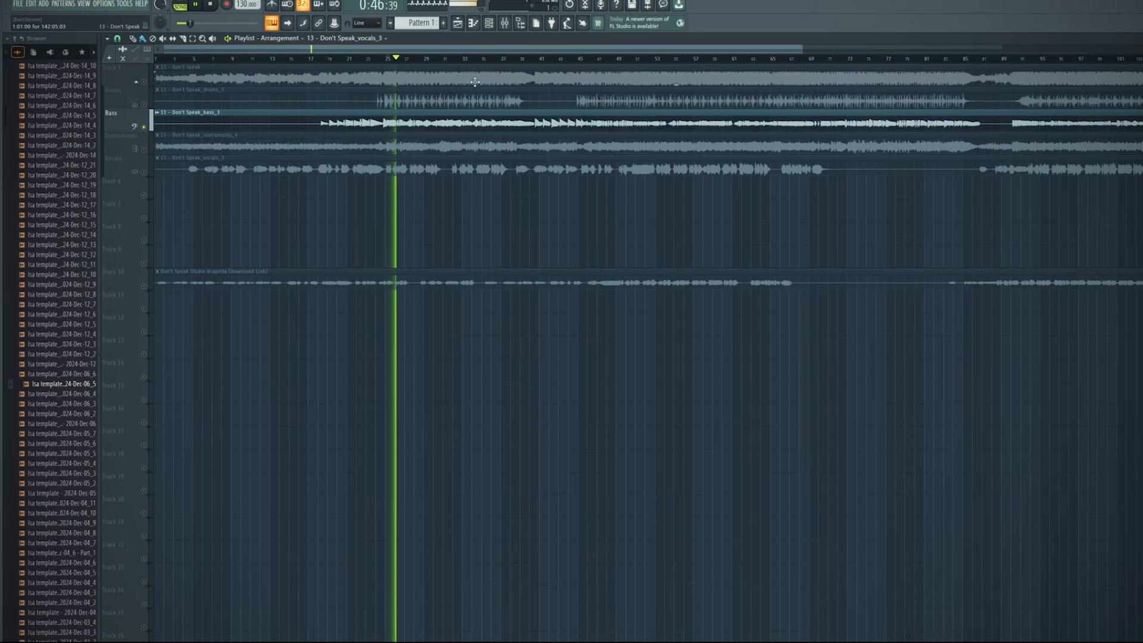
{"action": "key", "text": "space"}
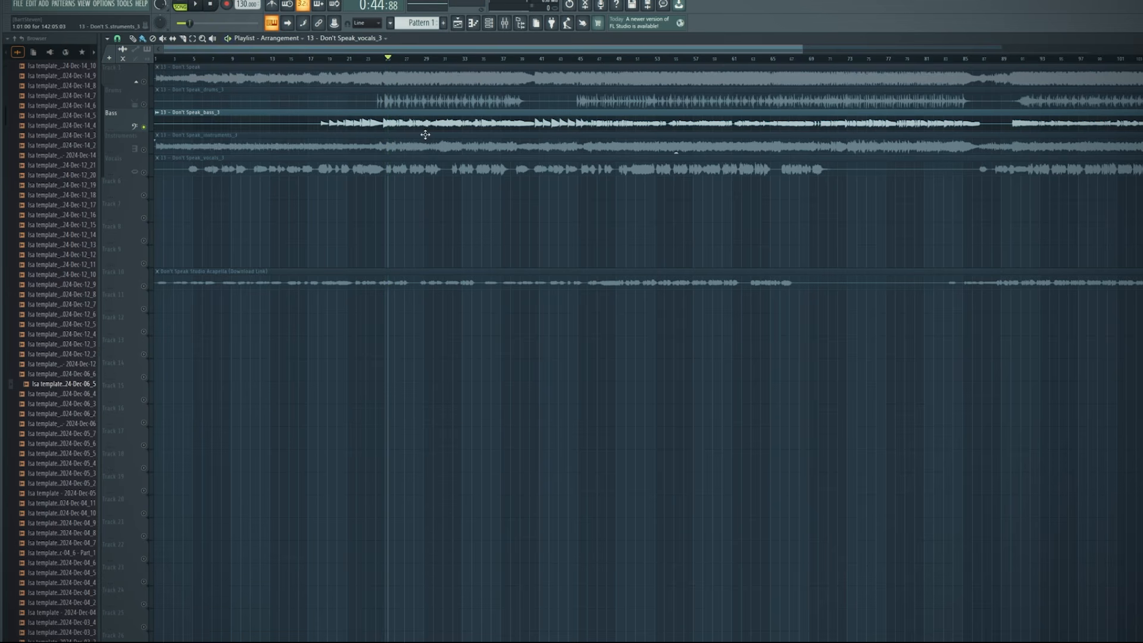
{"action": "left_click", "coordinate": [147, 148]}
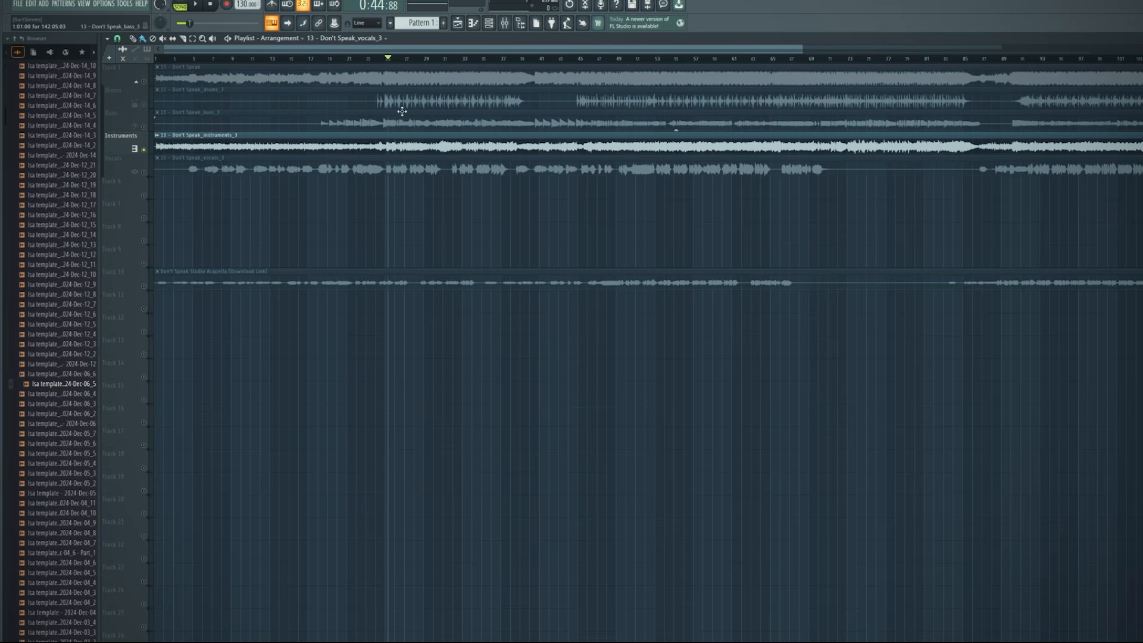
{"action": "key", "text": "space"}
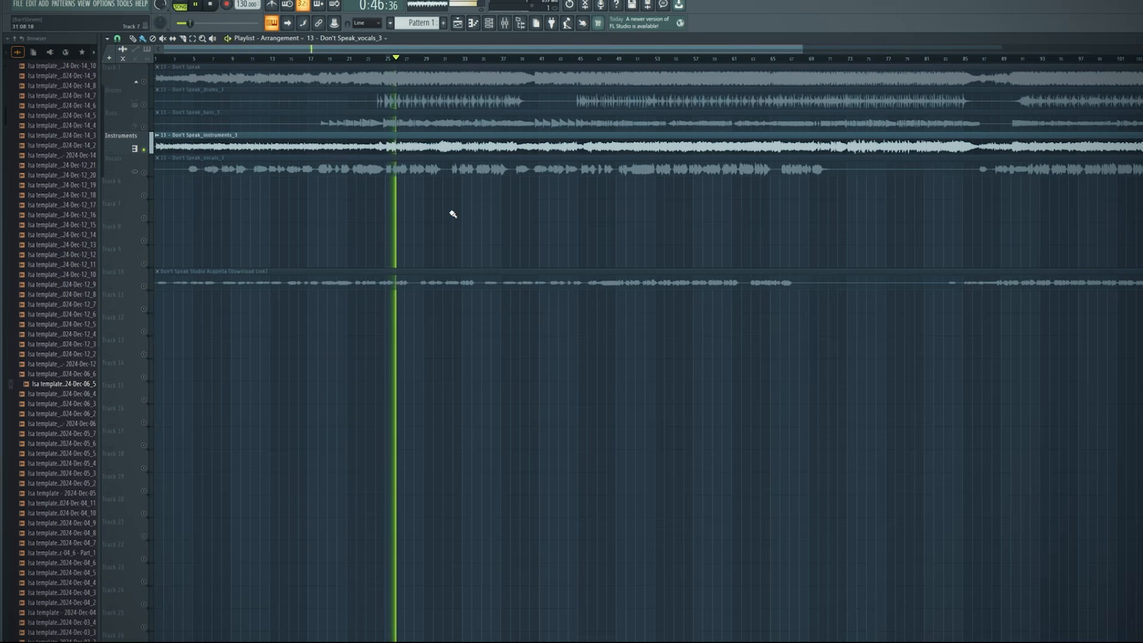
{"action": "key", "text": "space"}
Step: Solo the extracted vocals stem, move the studio acapella clip directly beneath it on Track 6, and start playback
{"action": "left_click", "coordinate": [147, 172]}
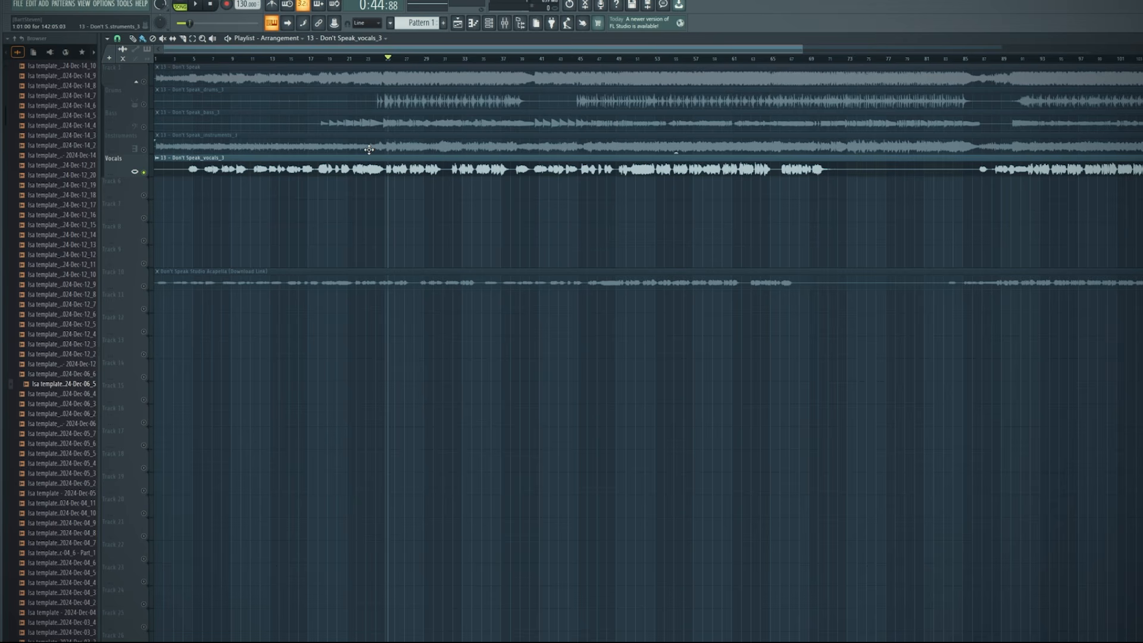
{"action": "left_click_drag", "start_coordinate": [277, 283], "coordinate": [277, 190]}
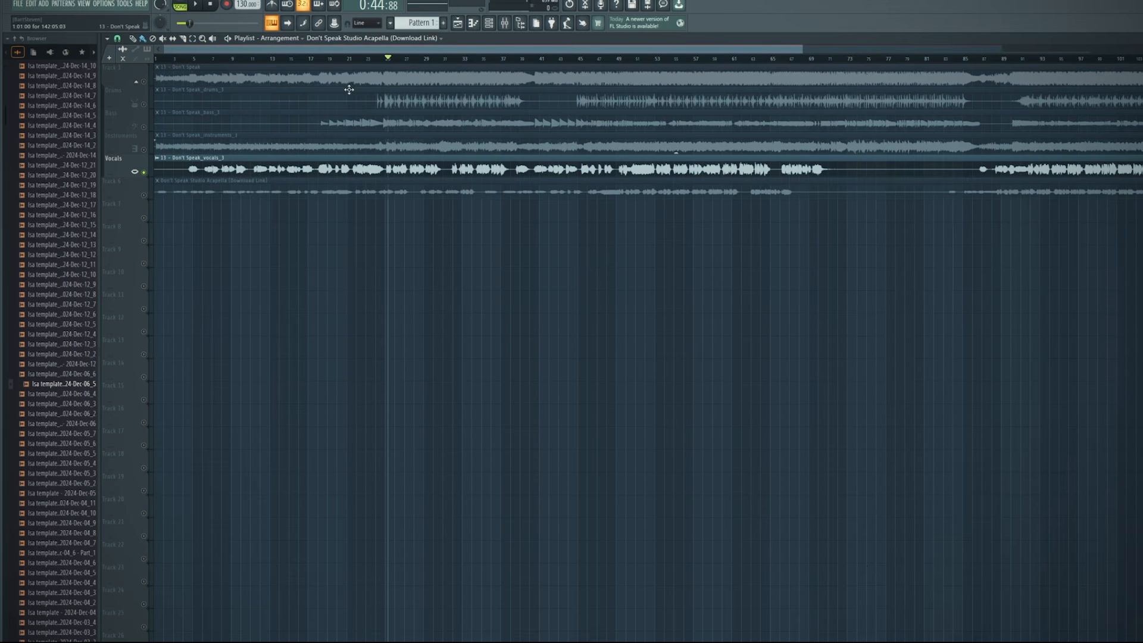
{"action": "key", "text": "space"}
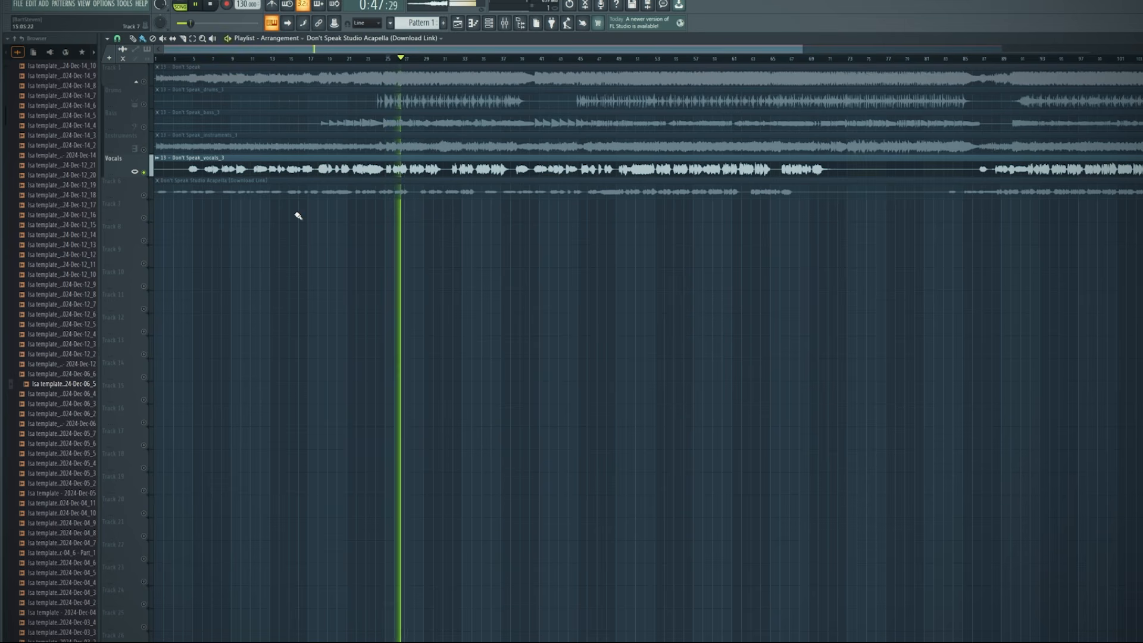
Step: Shift the studio acapella clip later to line up with the extracted vocals, and solo its track for a listen
{"action": "left_click_drag", "start_coordinate": [202, 188], "coordinate": [231, 184]}
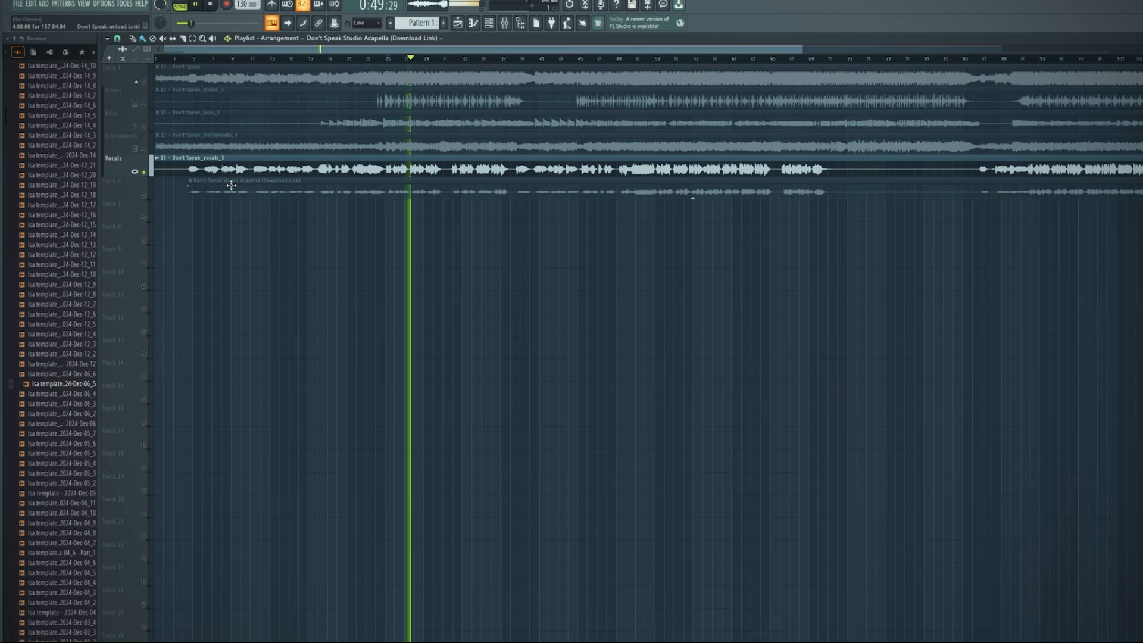
{"action": "key", "text": "space"}
{"action": "right_click", "coordinate": [144, 195]}
{"action": "key", "text": "space"}
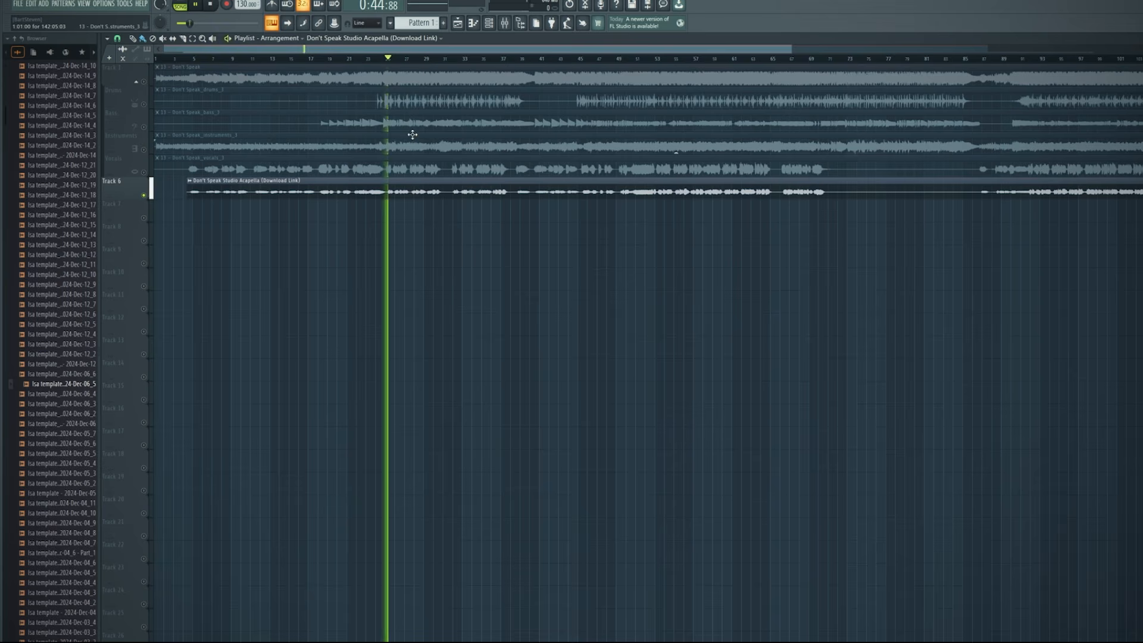
{"action": "key", "text": "space"}
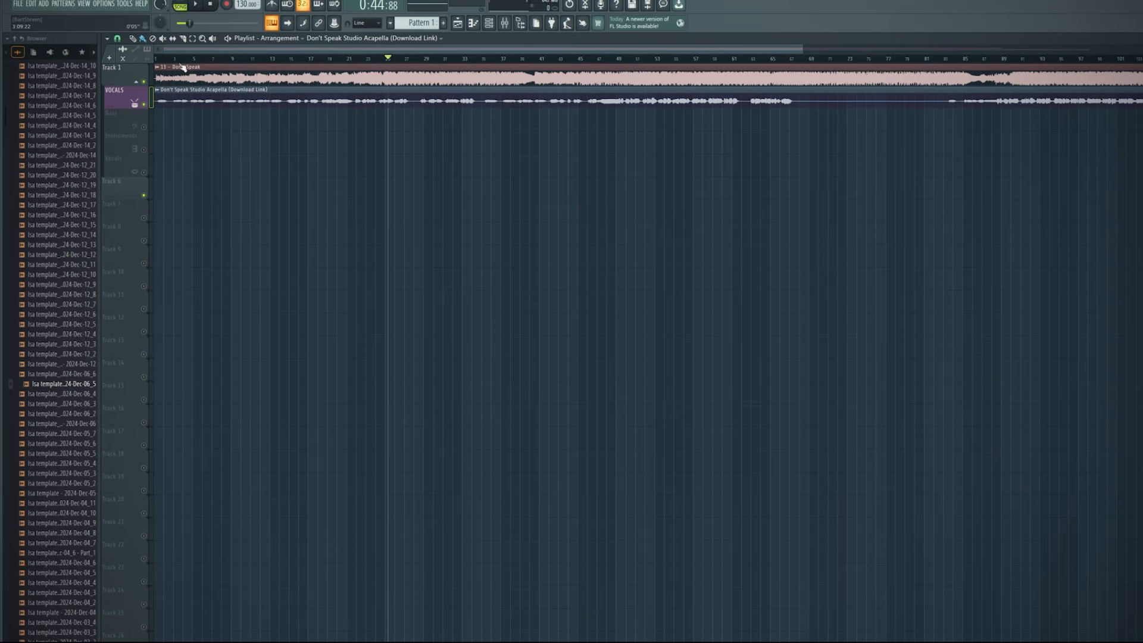
Step: Switch to the web browser, search Google for "no doubt don't speak midi" and open the BitMidi page for the song
{"action": "scroll", "coordinate": [372, 131], "scroll_direction": "down", "scroll_amount": 2}
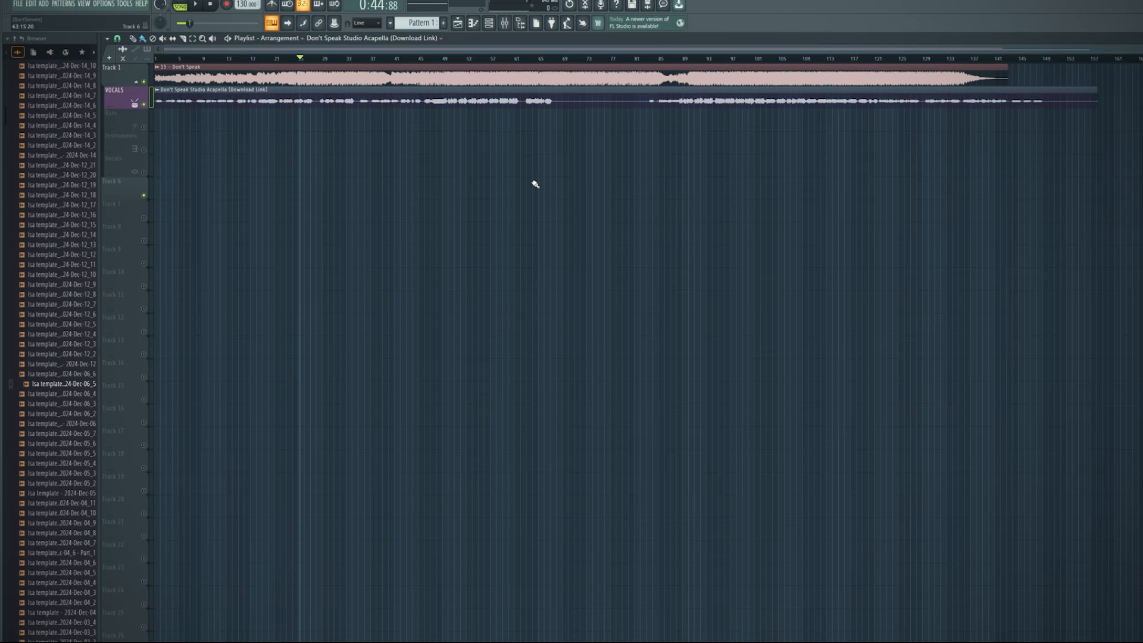
{"action": "key", "text": "alt+Tab"}
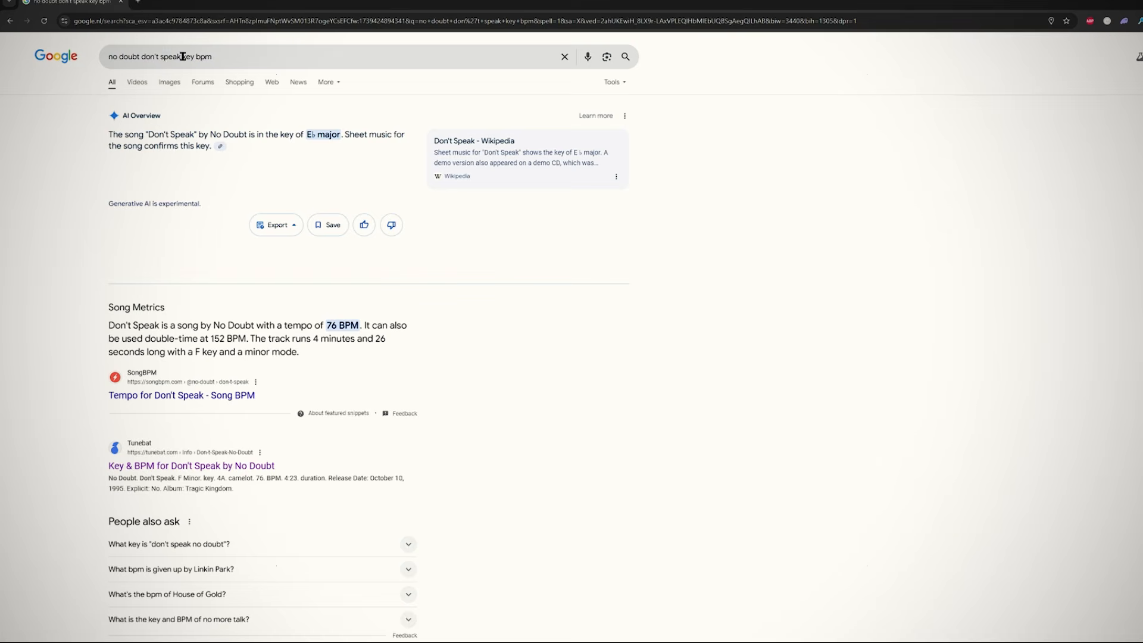
{"action": "left_click_drag", "start_coordinate": [182, 56], "coordinate": [311, 58]}
{"action": "type", "text": "midi"}
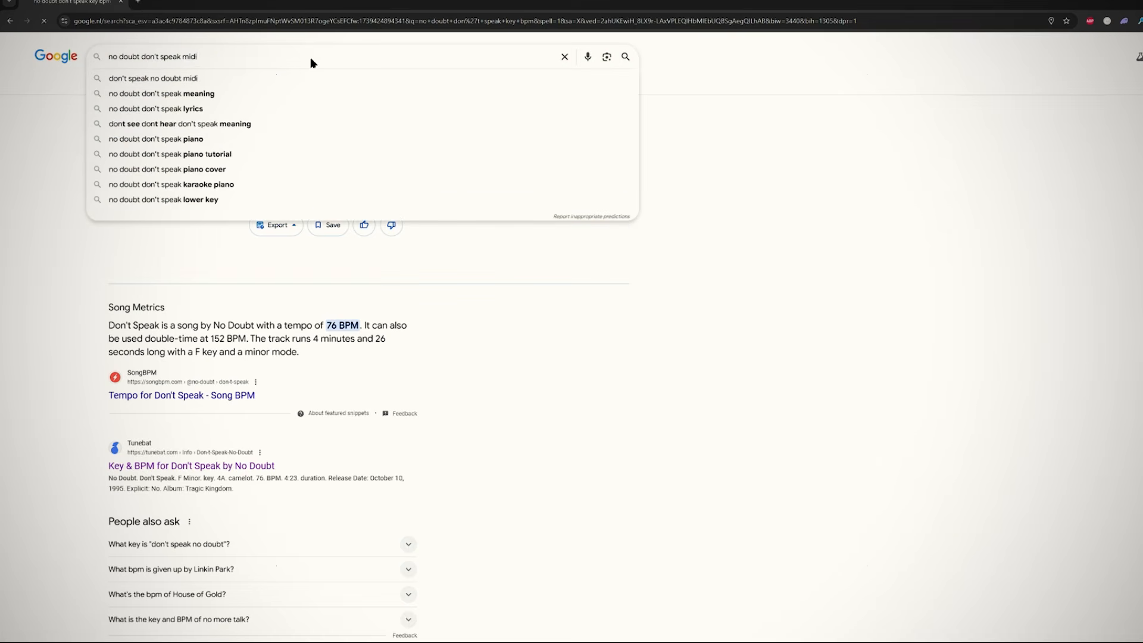
{"action": "key", "text": "Return"}
{"action": "left_click", "coordinate": [186, 131]}
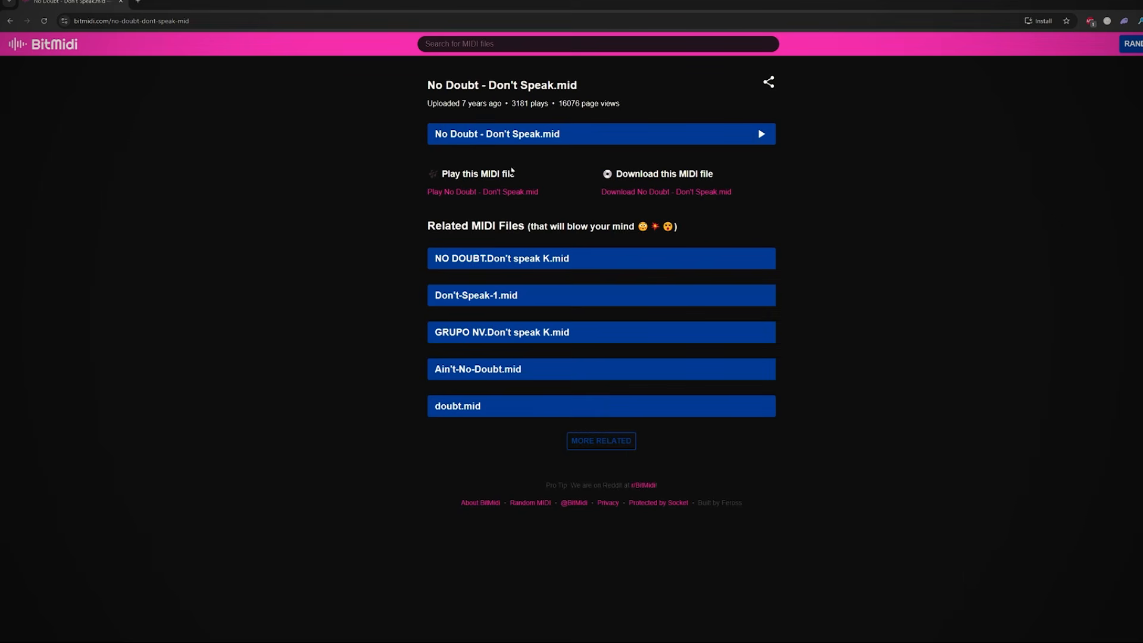
Step: Download No Doubt - Don't Speak.mid and bring the file into FL Studio to start its MIDI import
{"action": "left_click", "coordinate": [703, 193]}
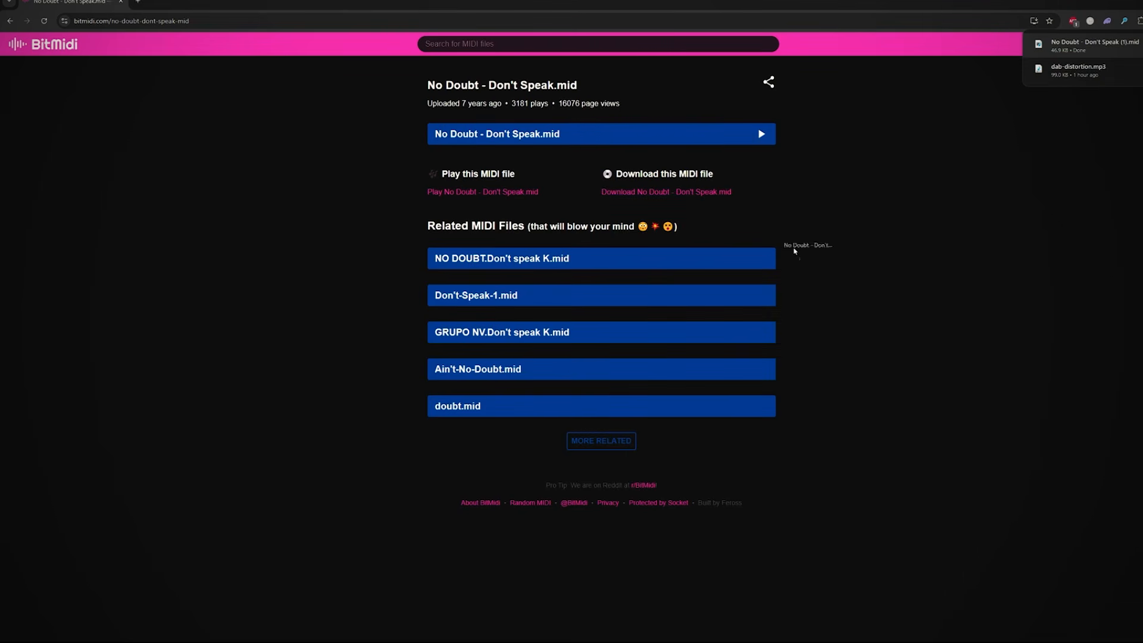
{"action": "key", "text": "alt+Tab"}
{"action": "left_click", "coordinate": [489, 23]}
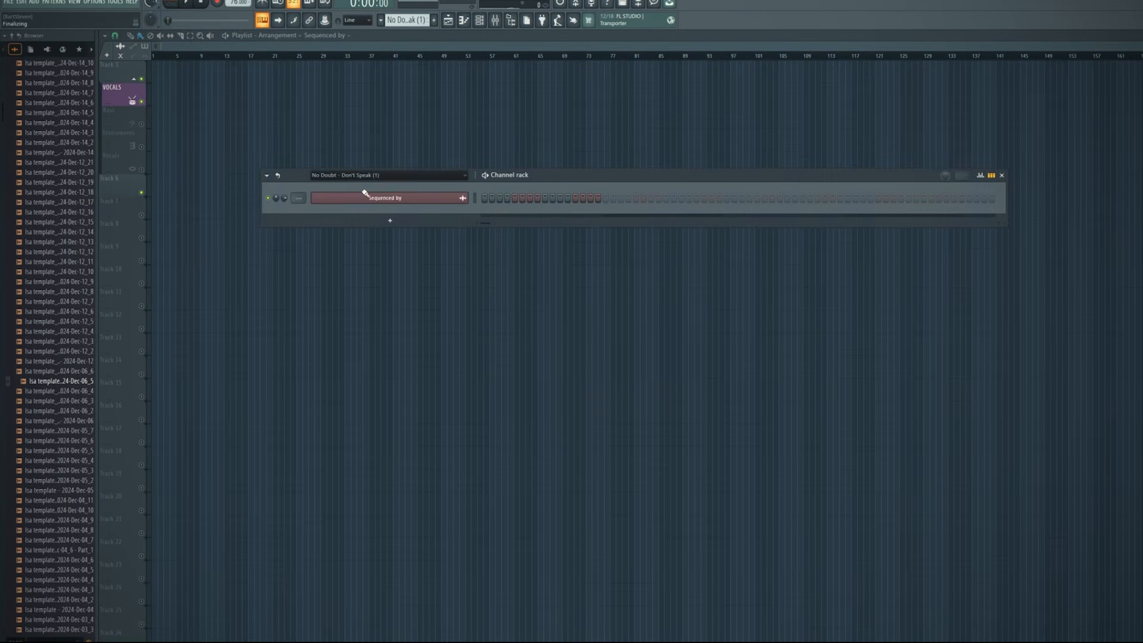
{"action": "left_click_drag", "start_coordinate": [363, 191], "coordinate": [363, 191]}
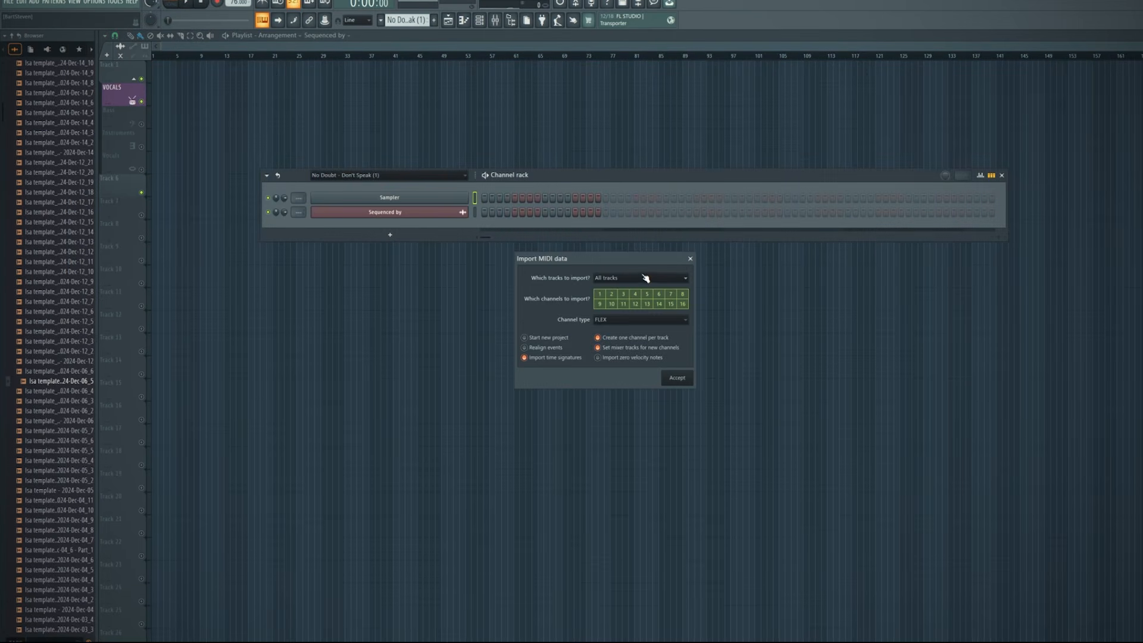
Step: Import all tracks of the MIDI file as FLEX channels, with one channel and a mixer track for each
{"action": "left_click", "coordinate": [623, 278]}
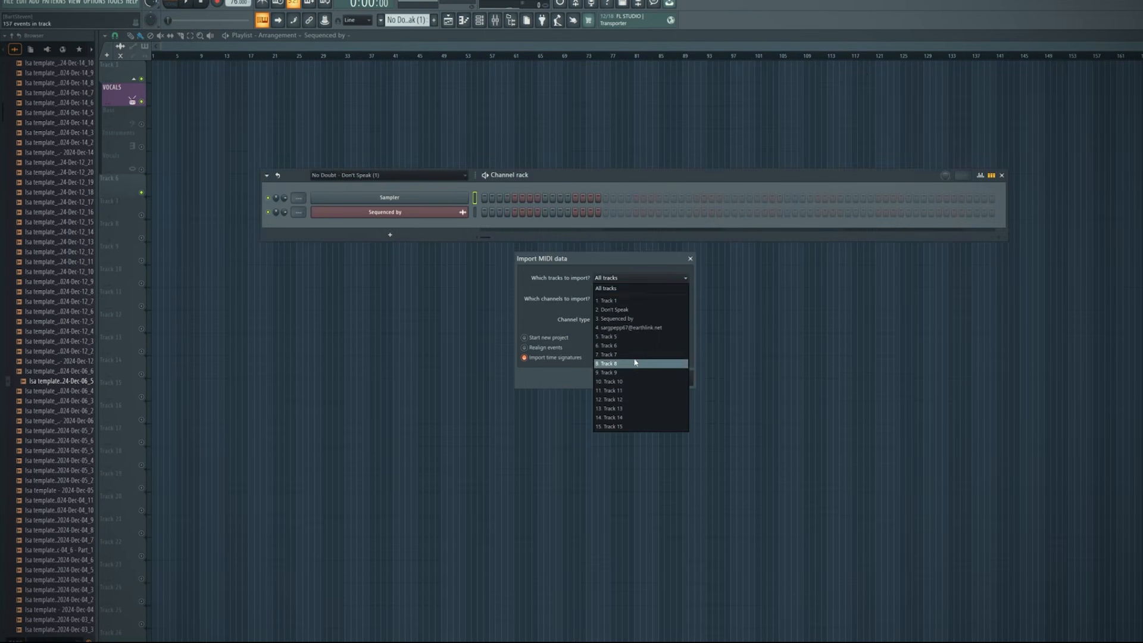
{"action": "left_click", "coordinate": [635, 288]}
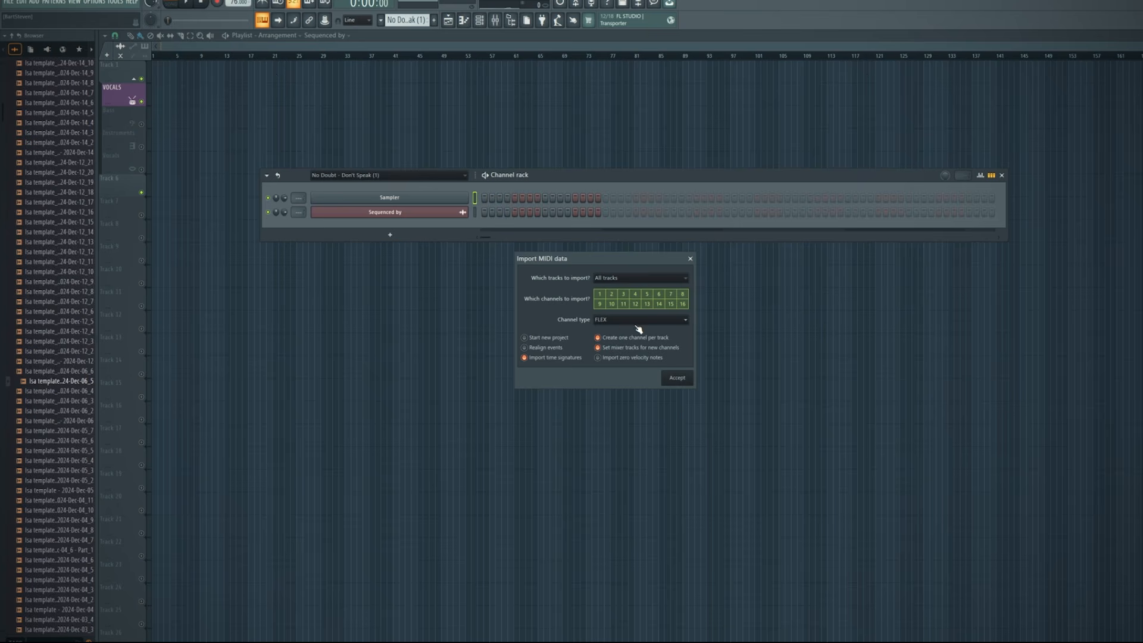
{"action": "left_click", "coordinate": [678, 379]}
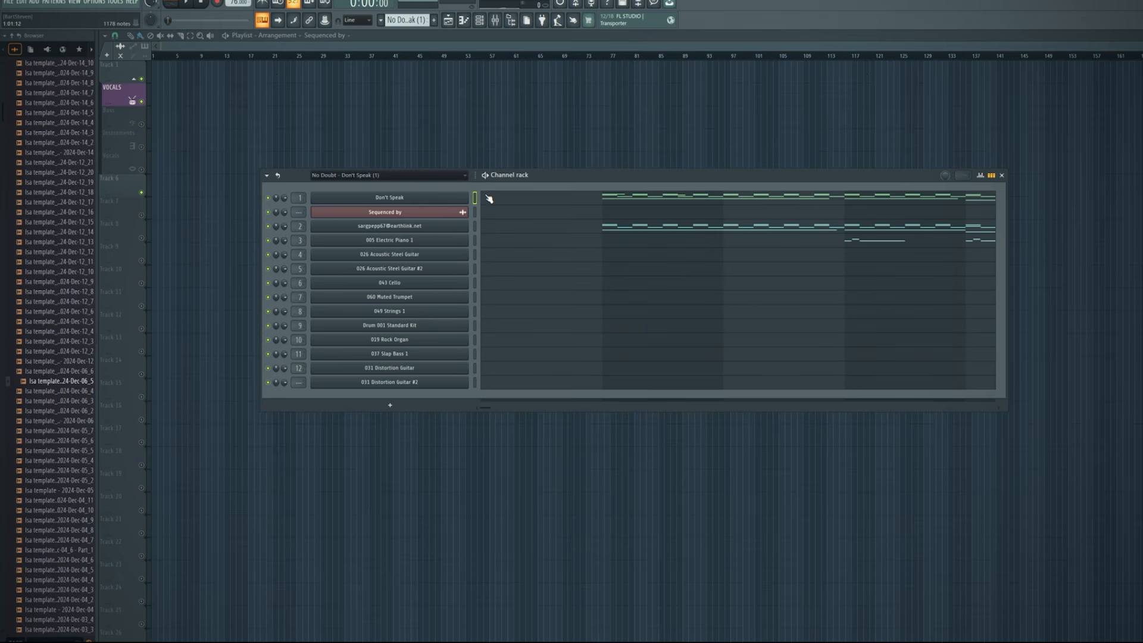
Step: Play the imported MIDI while examining the Don't Speak channel's notes in the piano roll and its mixer levels, and return to the channel rack
{"action": "key", "text": "space"}
{"action": "left_click", "coordinate": [581, 204]}
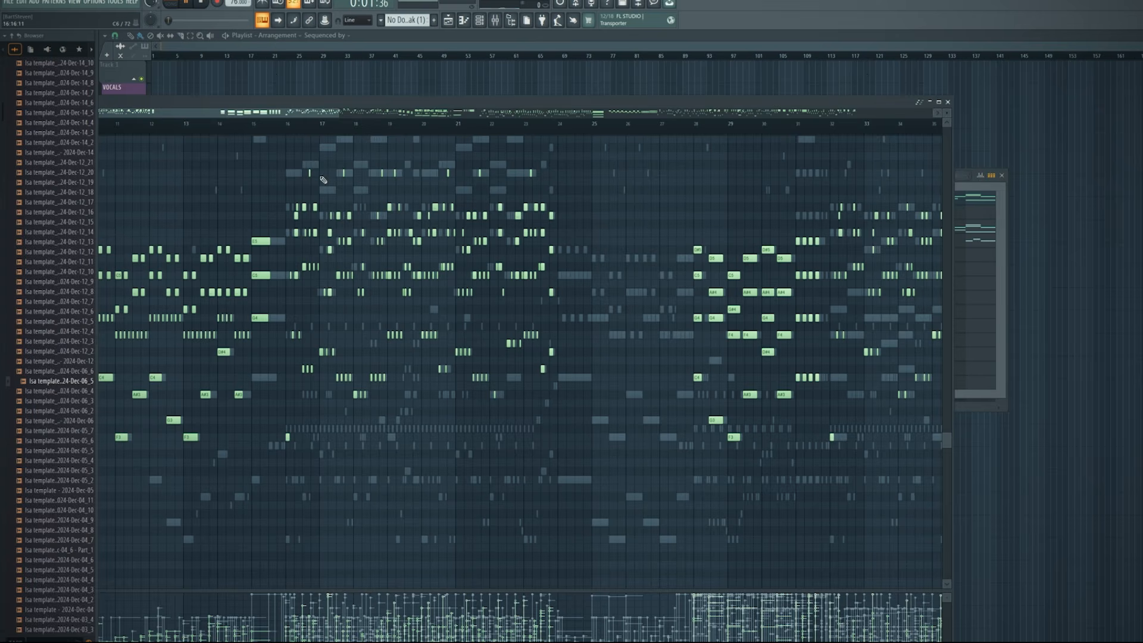
{"action": "scroll", "coordinate": [499, 135], "scroll_direction": "down", "scroll_amount": 1}
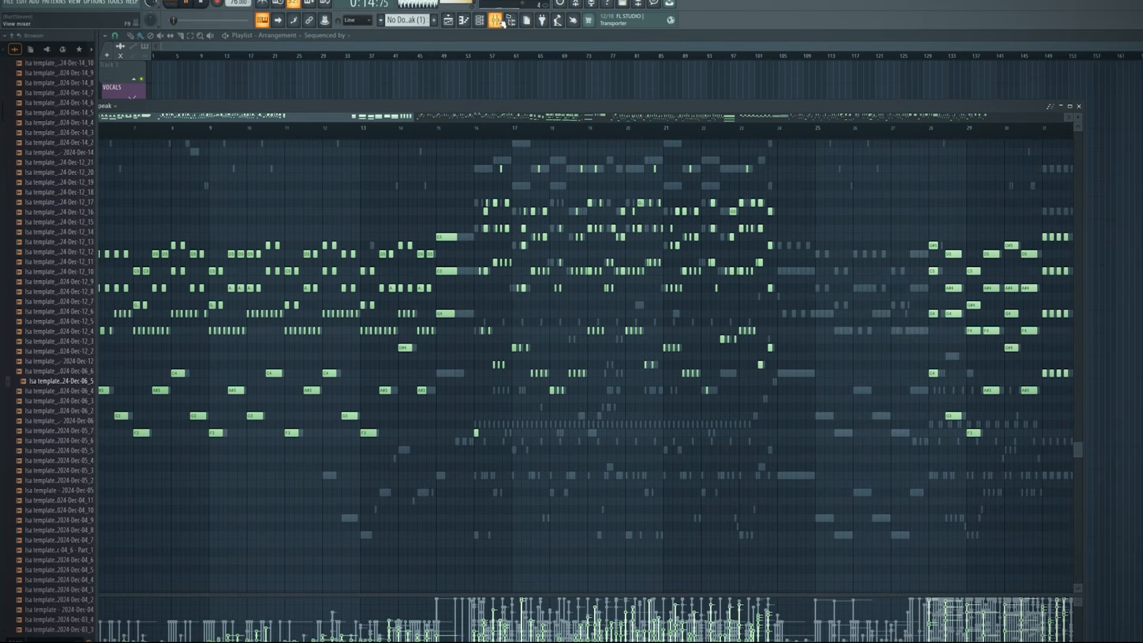
{"action": "left_click", "coordinate": [497, 20]}
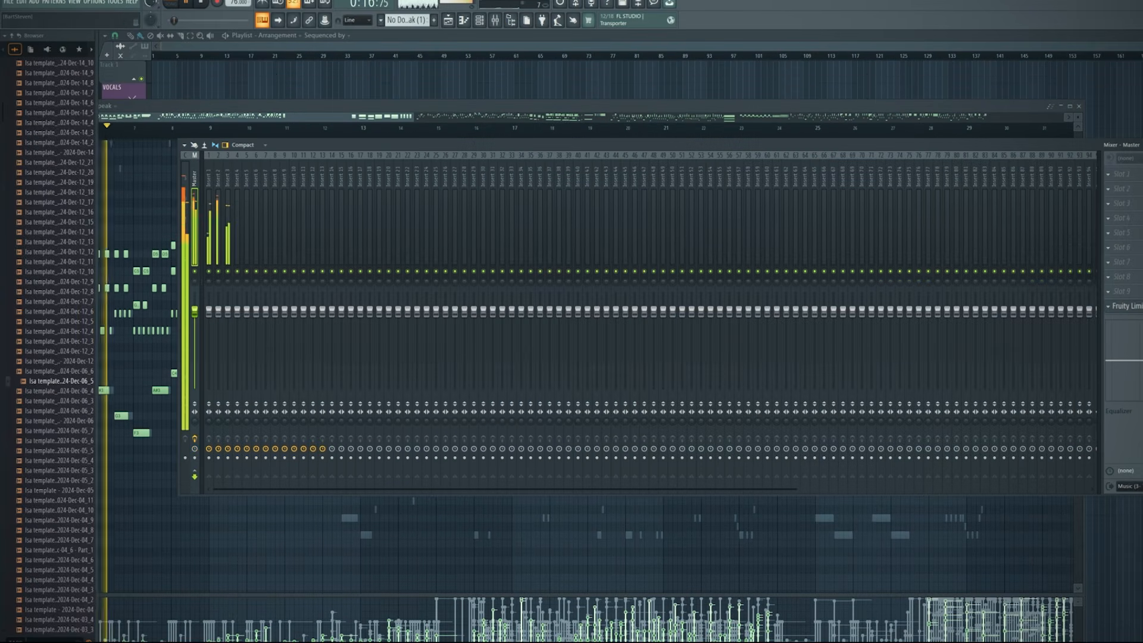
{"action": "key", "text": "Escape"}
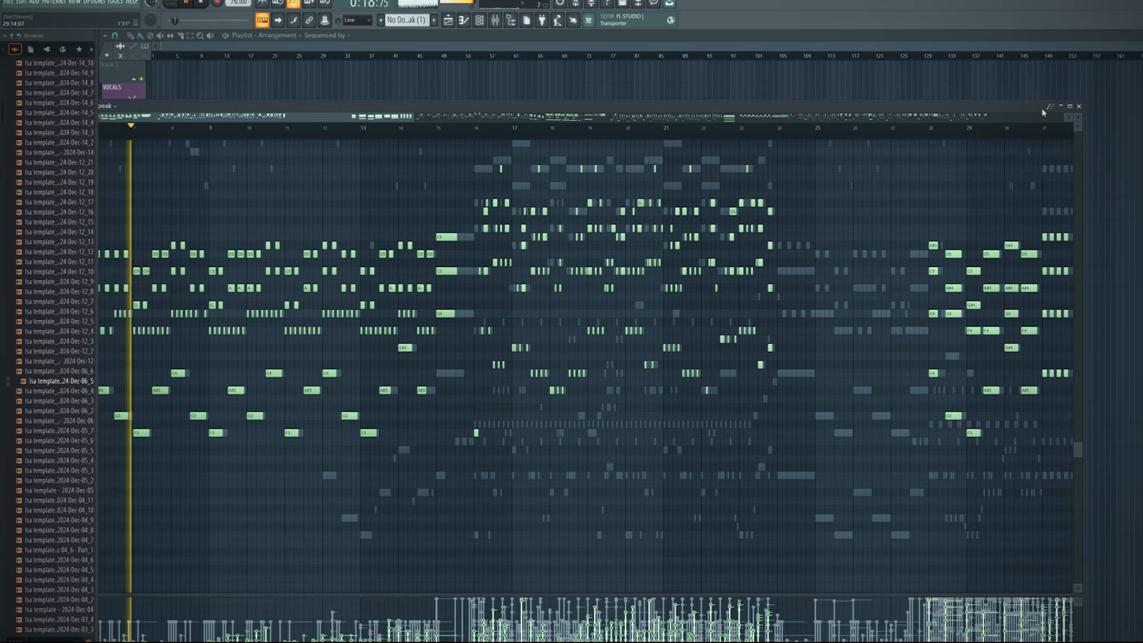
{"action": "left_click", "coordinate": [1079, 106]}
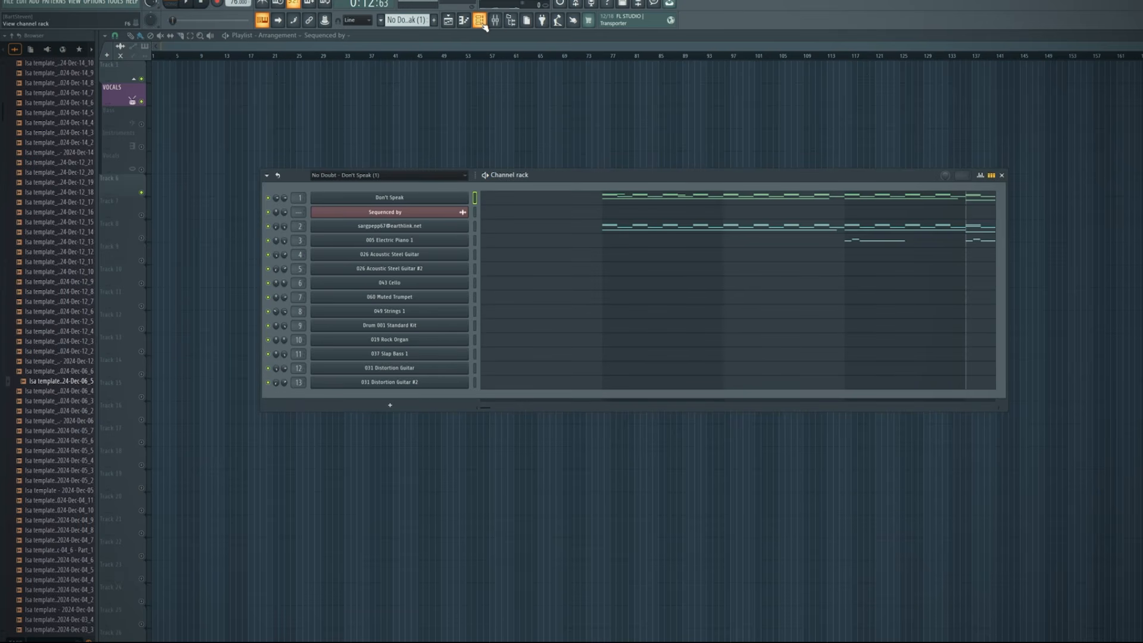
{"action": "left_click_drag", "start_coordinate": [668, 175], "coordinate": [598, 156]}
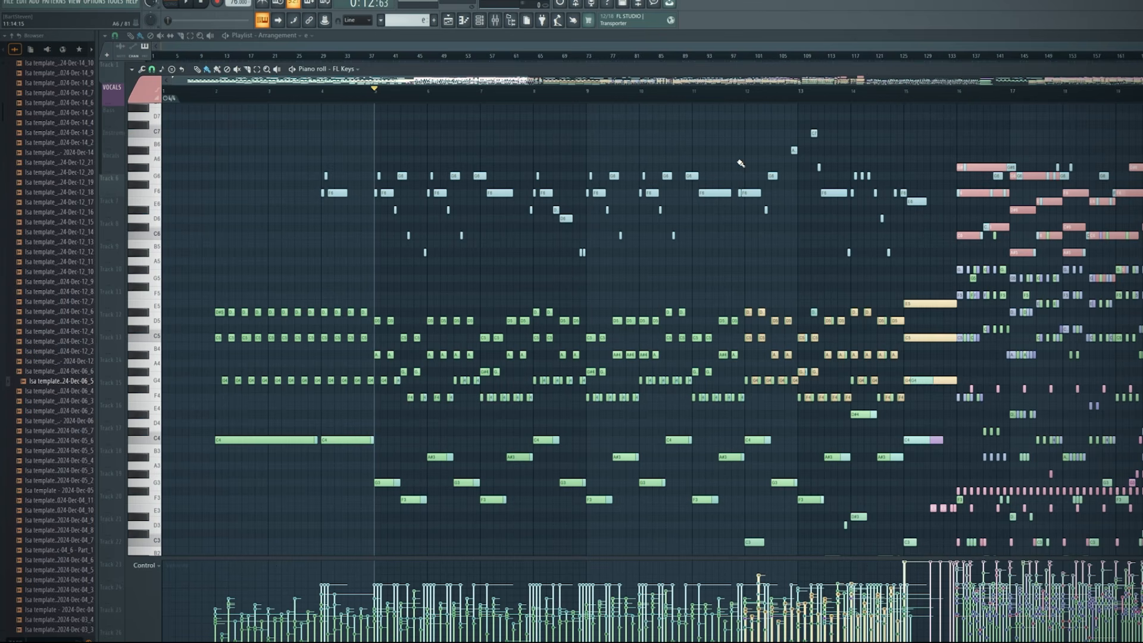
Step: Select all notes of the red colour group in the piano roll and move them up to the start of the song
{"action": "left_click", "coordinate": [146, 88]}
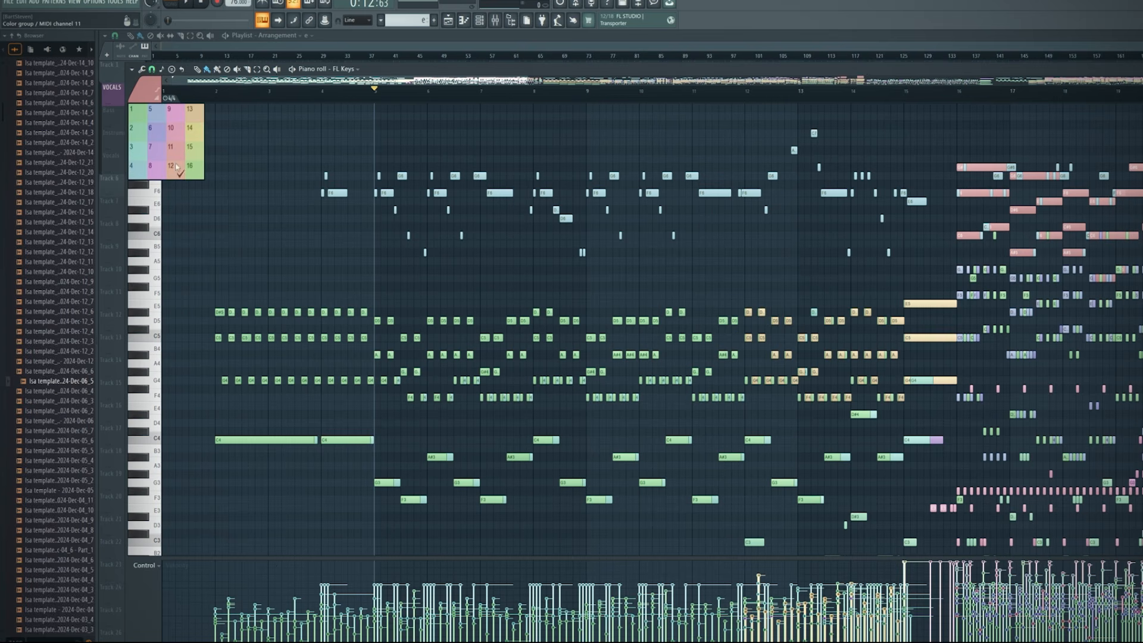
{"action": "left_click", "coordinate": [523, 174]}
{"action": "mouse_move", "coordinate": [728, 214]}
{"action": "left_mouse_down"}
{"action": "mouse_move", "coordinate": [498, 157]}
{"action": "mouse_move", "coordinate": [512, 198]}
{"action": "mouse_move", "coordinate": [809, 270]}
{"action": "mouse_move", "coordinate": [793, 274]}
{"action": "left_mouse_up"}
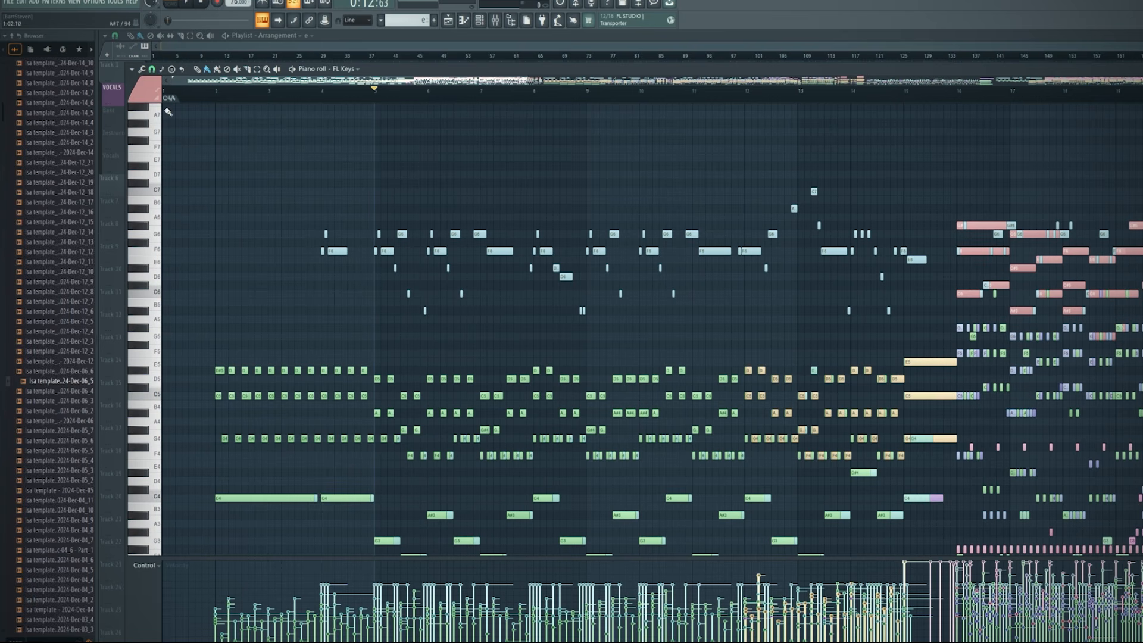
{"action": "left_click", "coordinate": [147, 92]}
{"action": "left_click", "coordinate": [176, 151]}
{"action": "scroll", "coordinate": [554, 219], "scroll_direction": "down", "scroll_amount": 3}
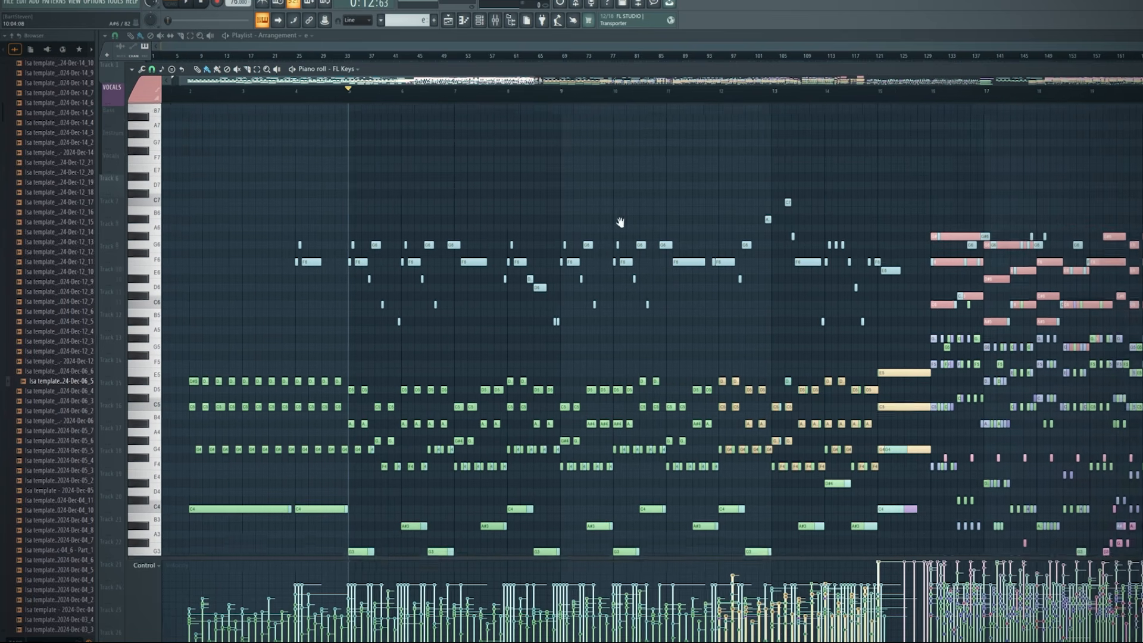
{"action": "key", "text": "shift+c"}
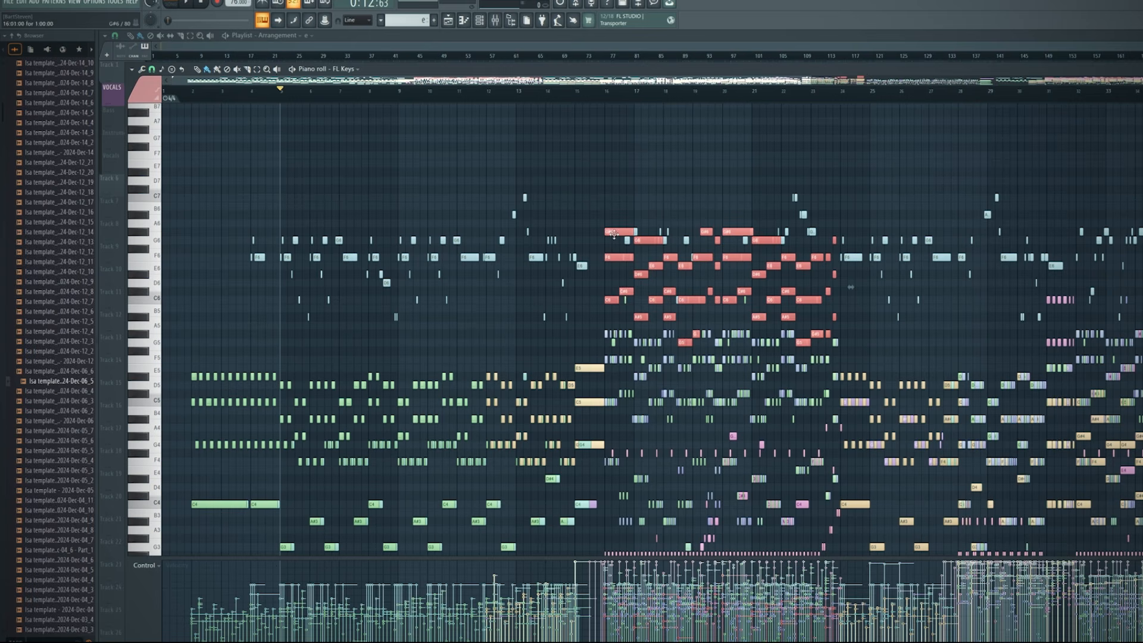
{"action": "left_click_drag", "start_coordinate": [627, 232], "coordinate": [139, 91]}
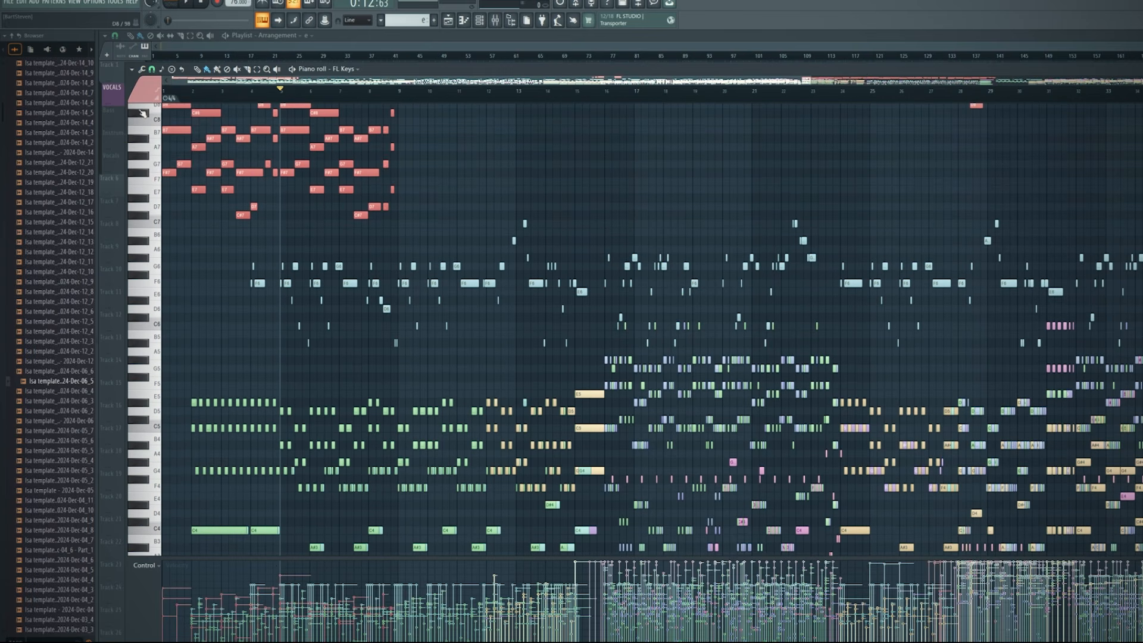
Step: Select all notes of the blue colour group, shift them upward, and undo the note moves
{"action": "left_click", "coordinate": [135, 98]}
{"action": "left_click", "coordinate": [156, 135]}
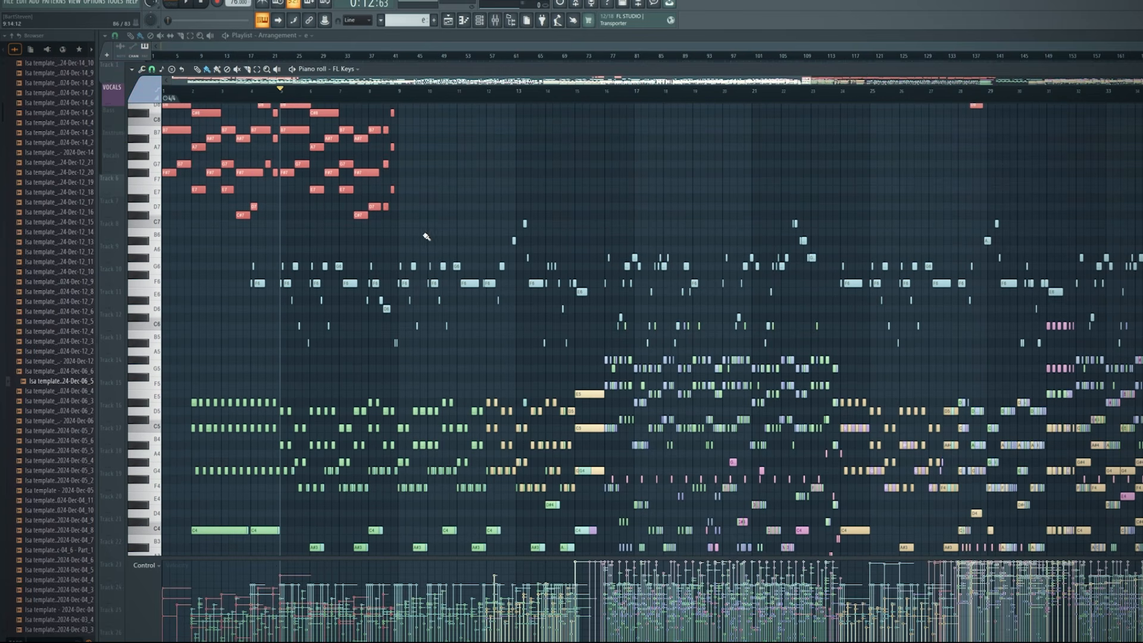
{"action": "key", "text": "shift+c"}
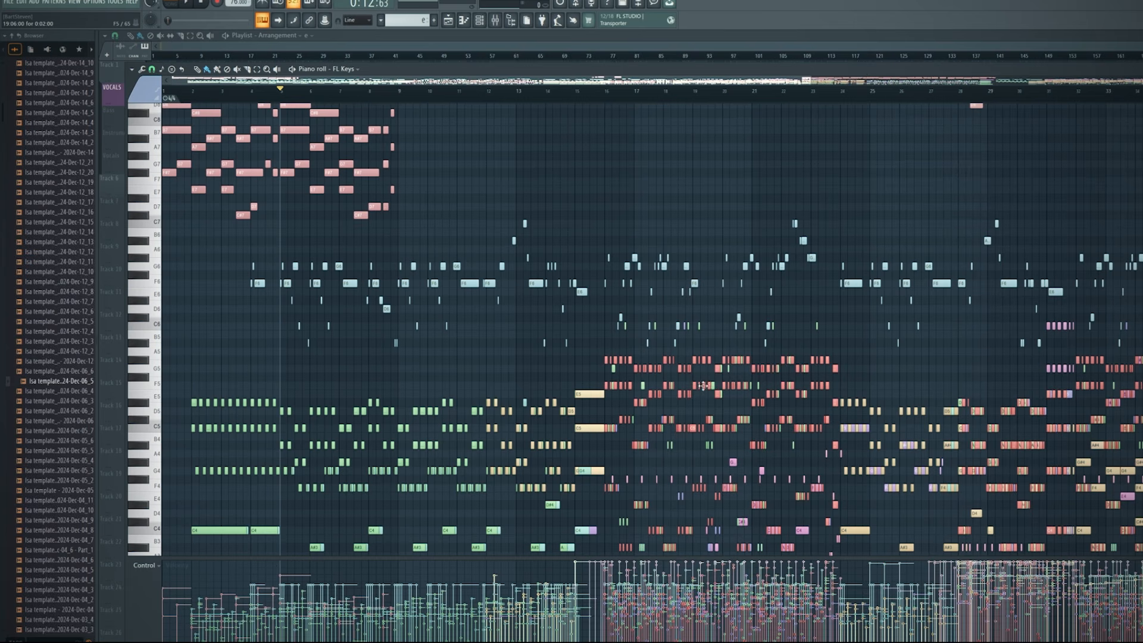
{"action": "left_click_drag", "start_coordinate": [704, 386], "coordinate": [674, 182]}
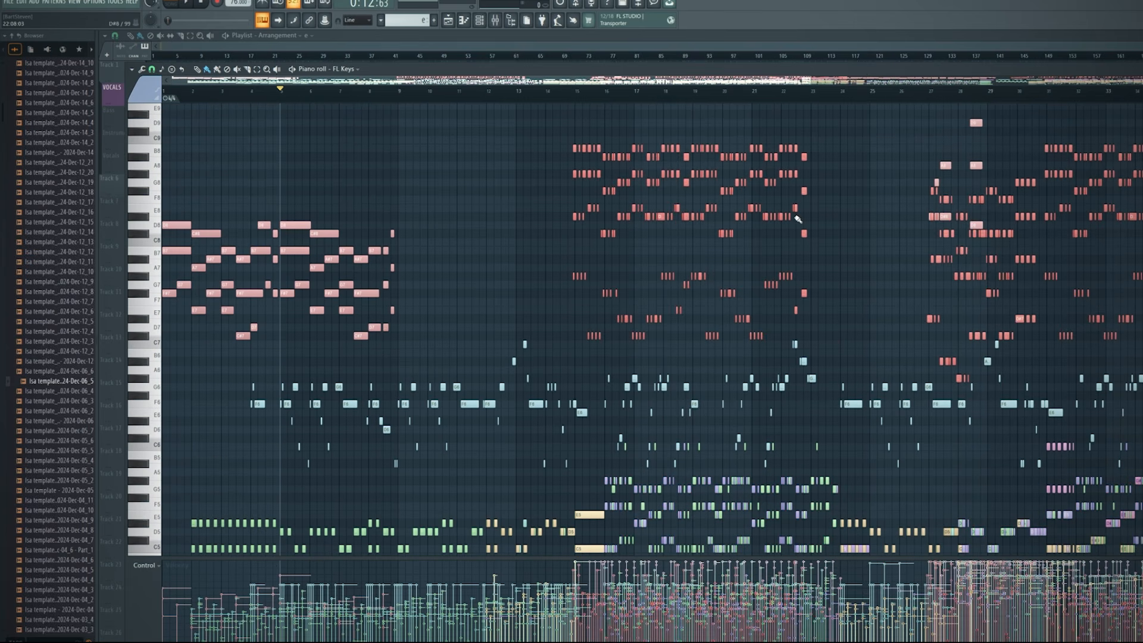
{"action": "key", "text": "ctrl+z"}
{"action": "scroll", "coordinate": [712, 209], "scroll_direction": "down", "scroll_amount": 5}
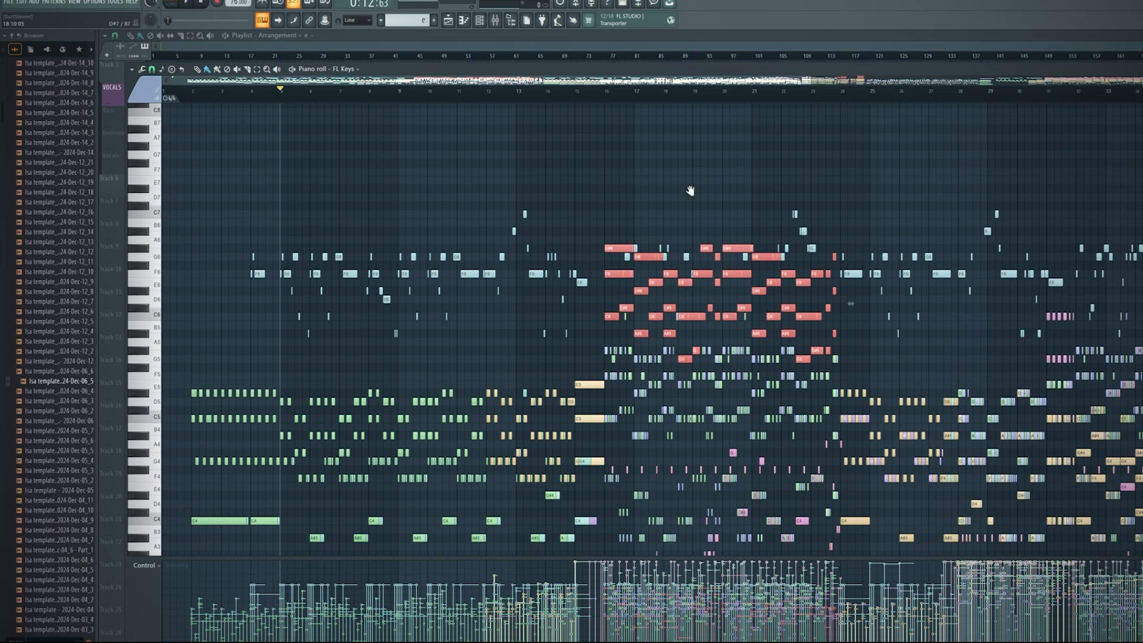
{"action": "scroll", "coordinate": [691, 339], "scroll_direction": "down", "scroll_amount": 5}
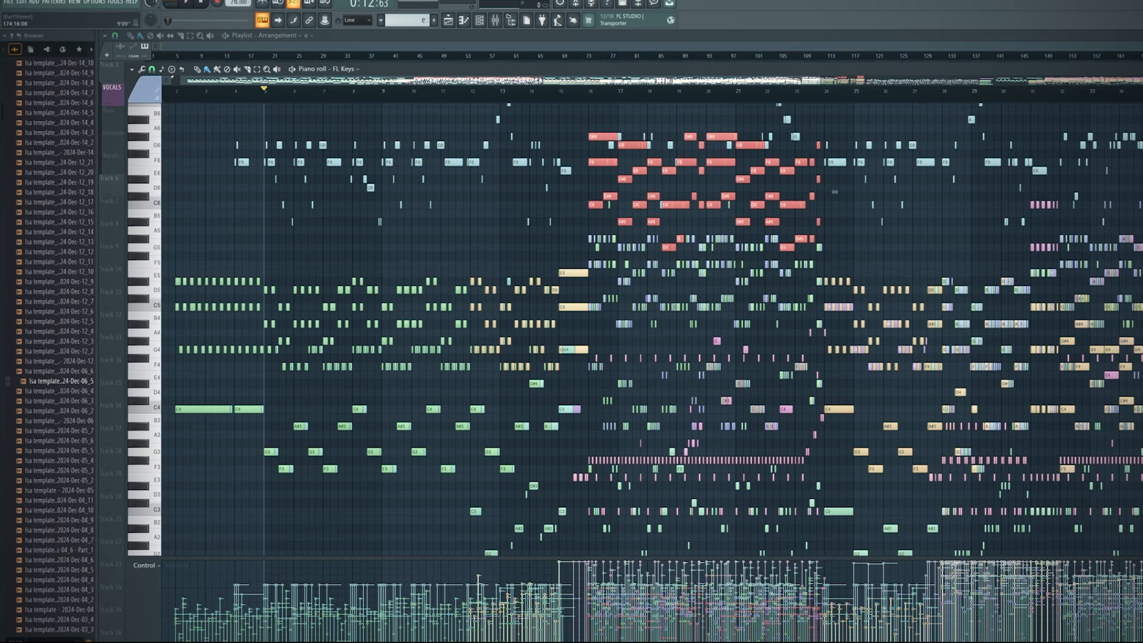
Step: Put the piano roll away and bring up the playlist with the imported song's channel rack
{"action": "key", "text": "F5"}
{"action": "left_click_drag", "start_coordinate": [1140, 69], "coordinate": [823, 91]}
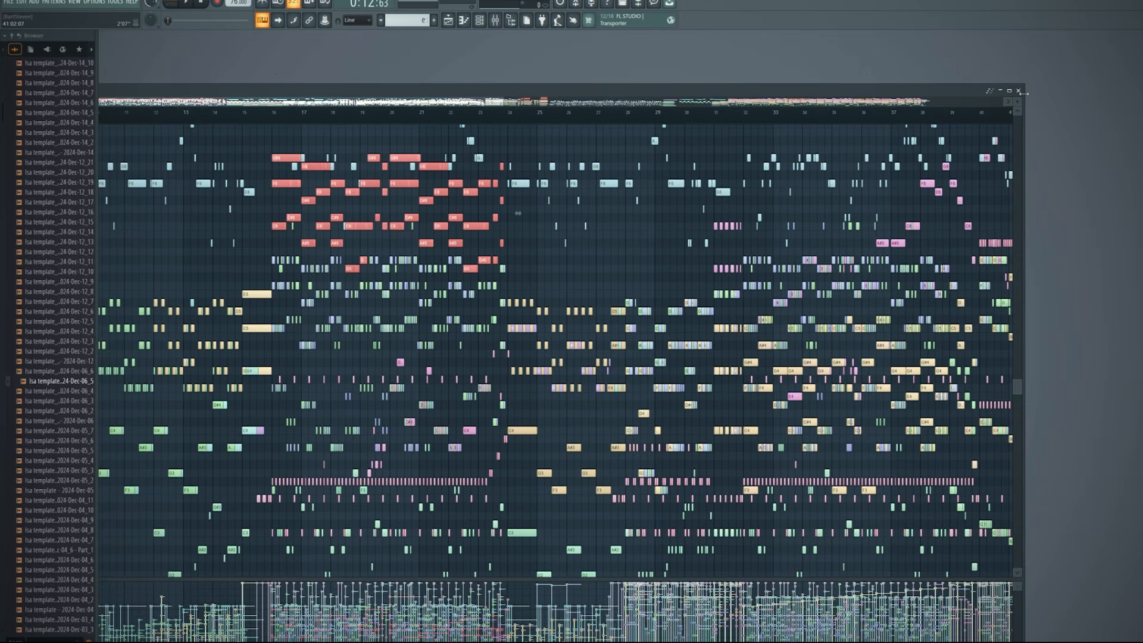
{"action": "left_click", "coordinate": [448, 20]}
{"action": "left_click", "coordinate": [479, 21]}
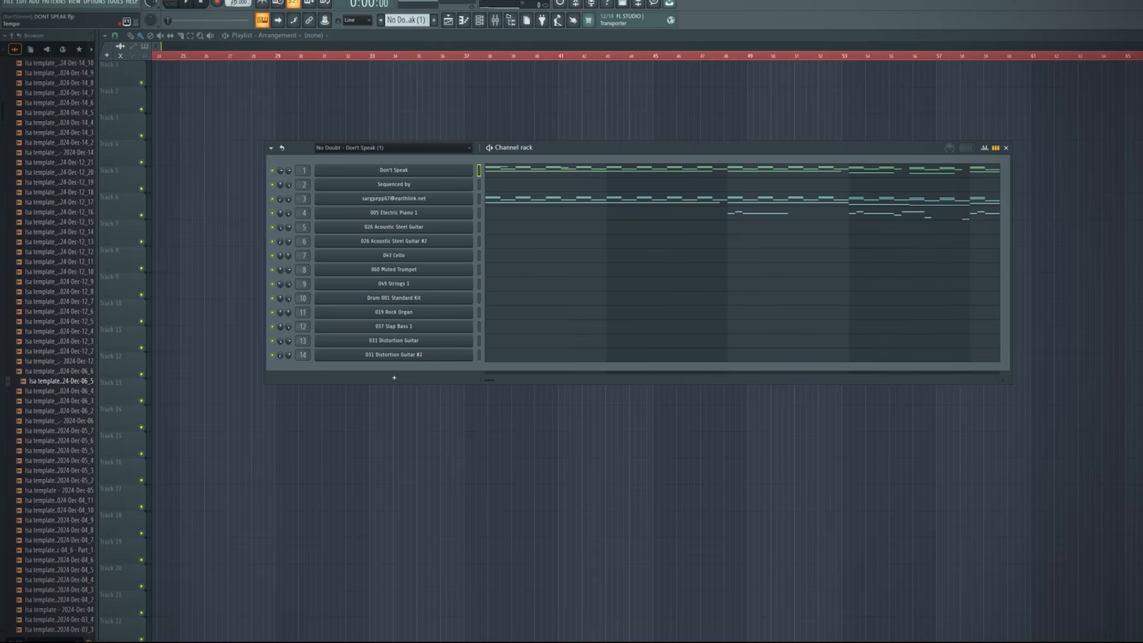
Step: Try small changes to the project tempo while playing the imported Don't Speak pattern, and open the tempo's event editor
{"action": "left_click_drag", "start_coordinate": [232, 3], "coordinate": [232, 0]}
{"action": "key", "text": "space"}
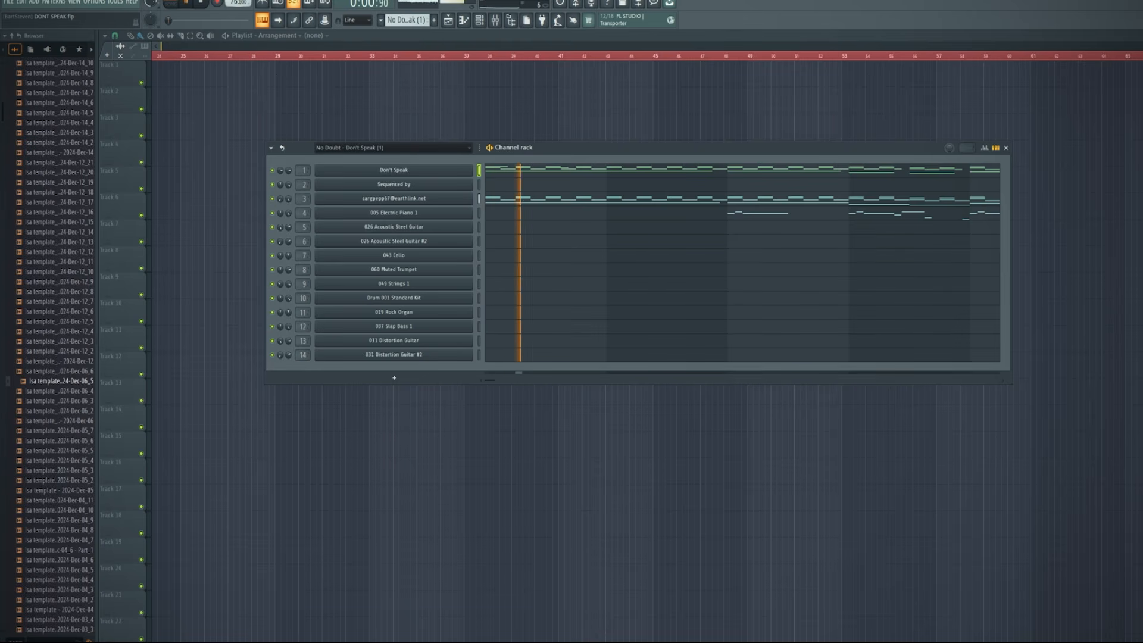
{"action": "key", "text": "space"}
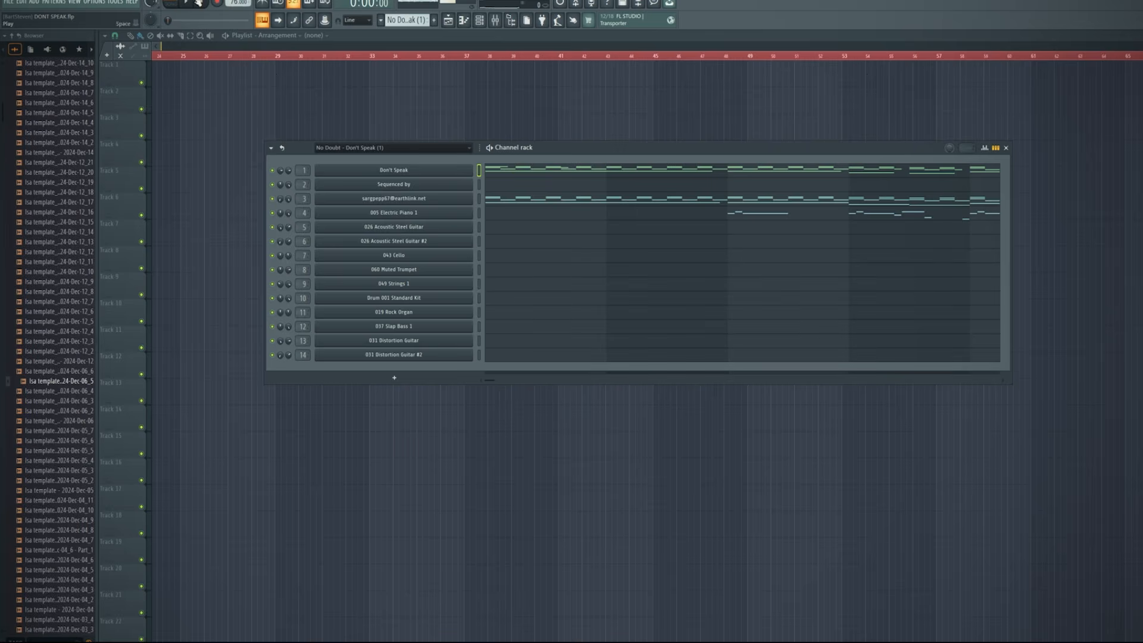
{"action": "right_click", "coordinate": [234, 2]}
{"action": "left_click", "coordinate": [256, 13]}
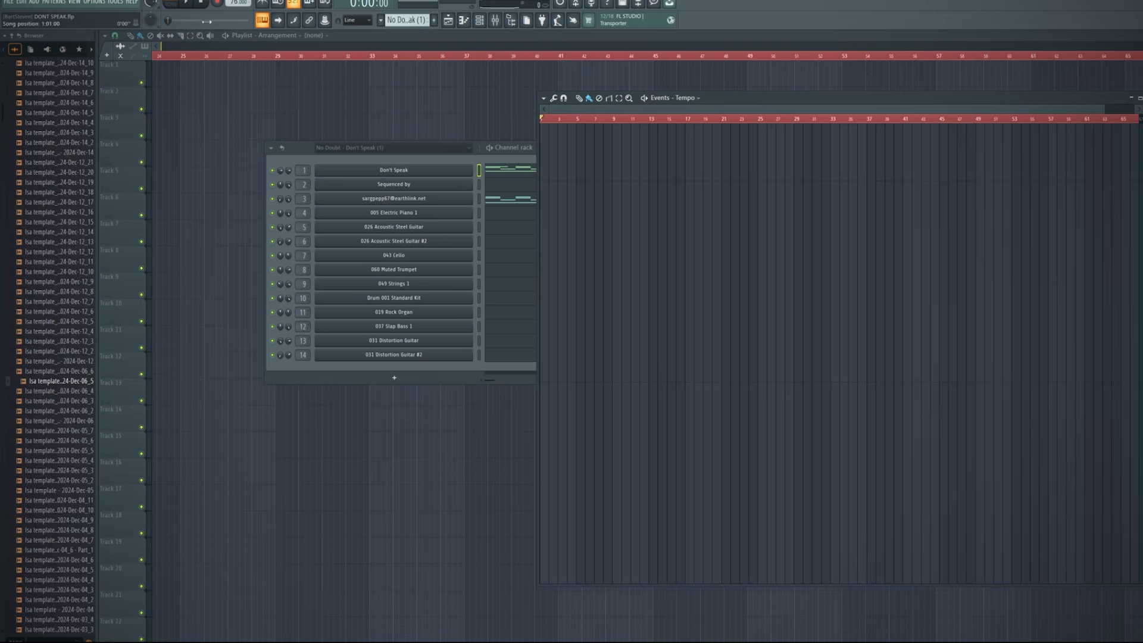
{"action": "left_click_drag", "start_coordinate": [233, 3], "coordinate": [233, 0]}
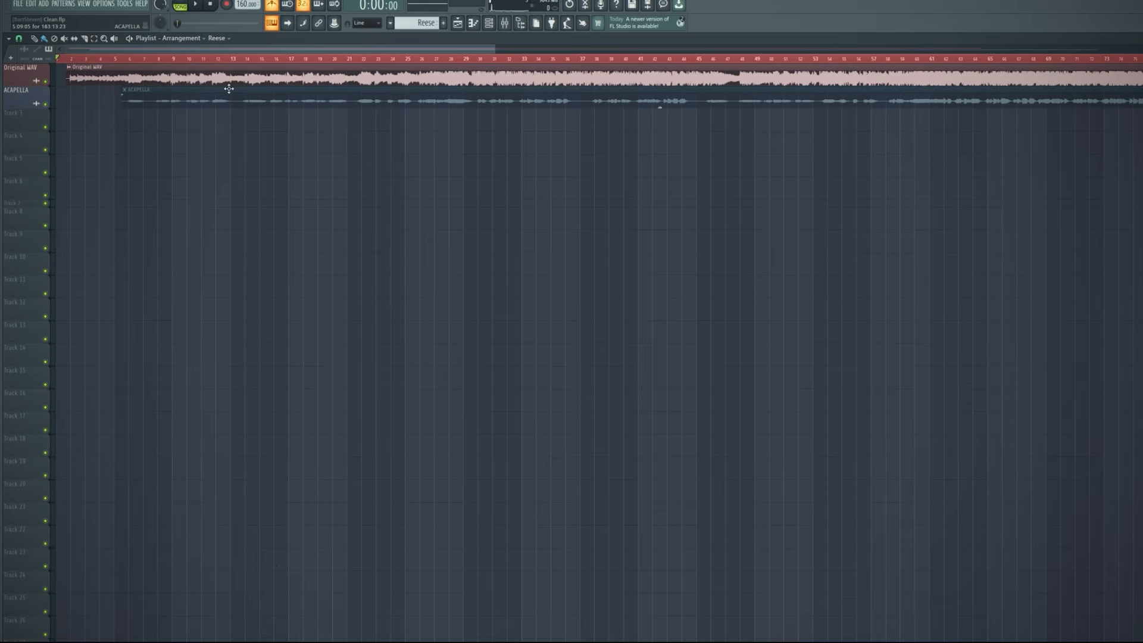
Step: Extract only the bass stem from the Original WAV clip, leaving out drums, instruments and vocals
{"action": "left_click", "coordinate": [70, 69]}
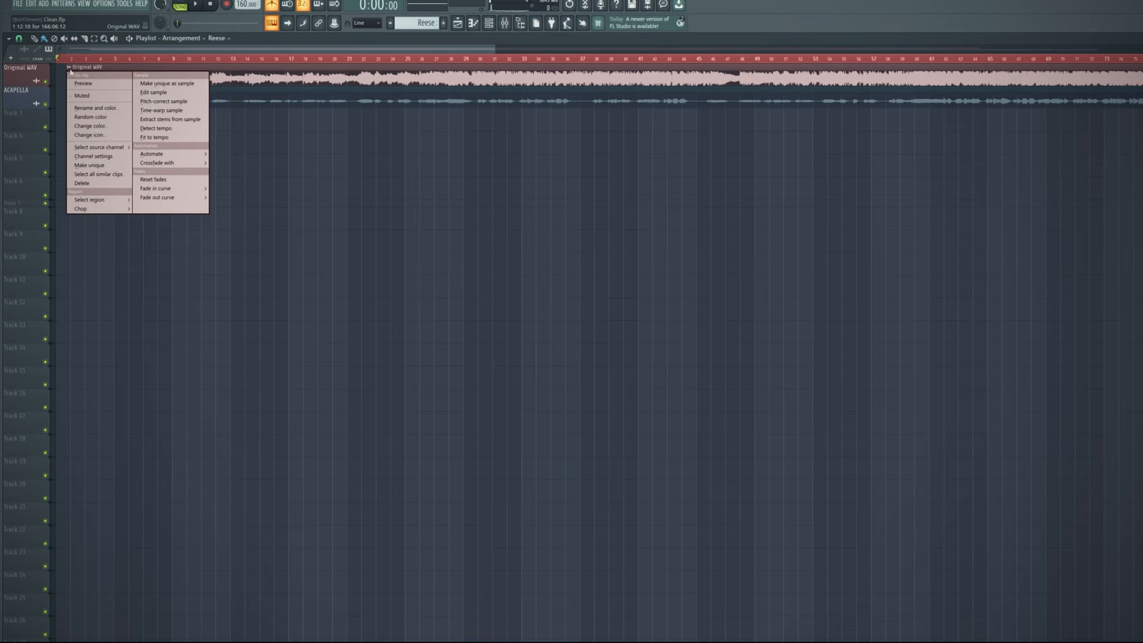
{"action": "left_click", "coordinate": [169, 127]}
{"action": "left_click", "coordinate": [549, 282]}
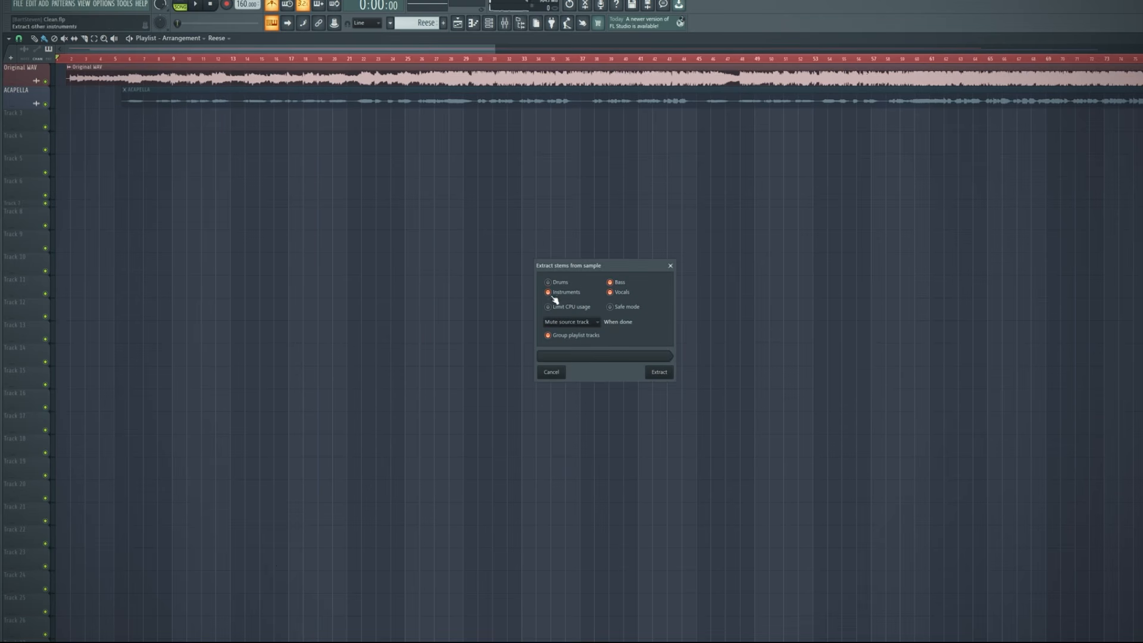
{"action": "left_click", "coordinate": [582, 294]}
{"action": "left_click", "coordinate": [613, 293]}
{"action": "left_click", "coordinate": [659, 373]}
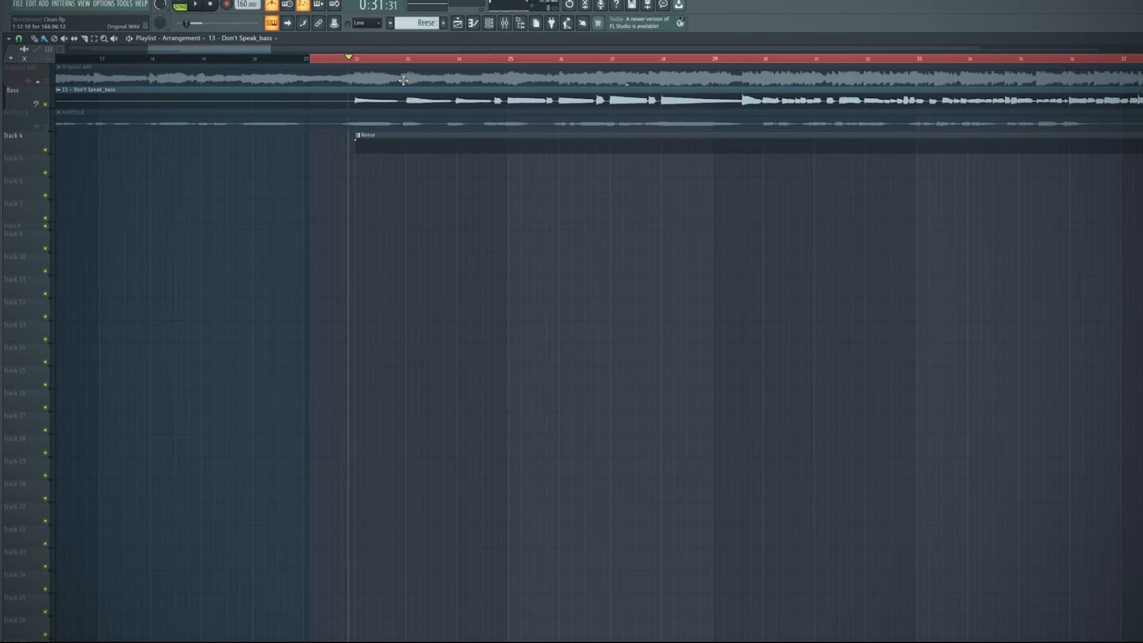
Step: Listen to the extracted bass stem around bar 22 and check the channel settings of its audio clip
{"action": "key", "text": "space"}
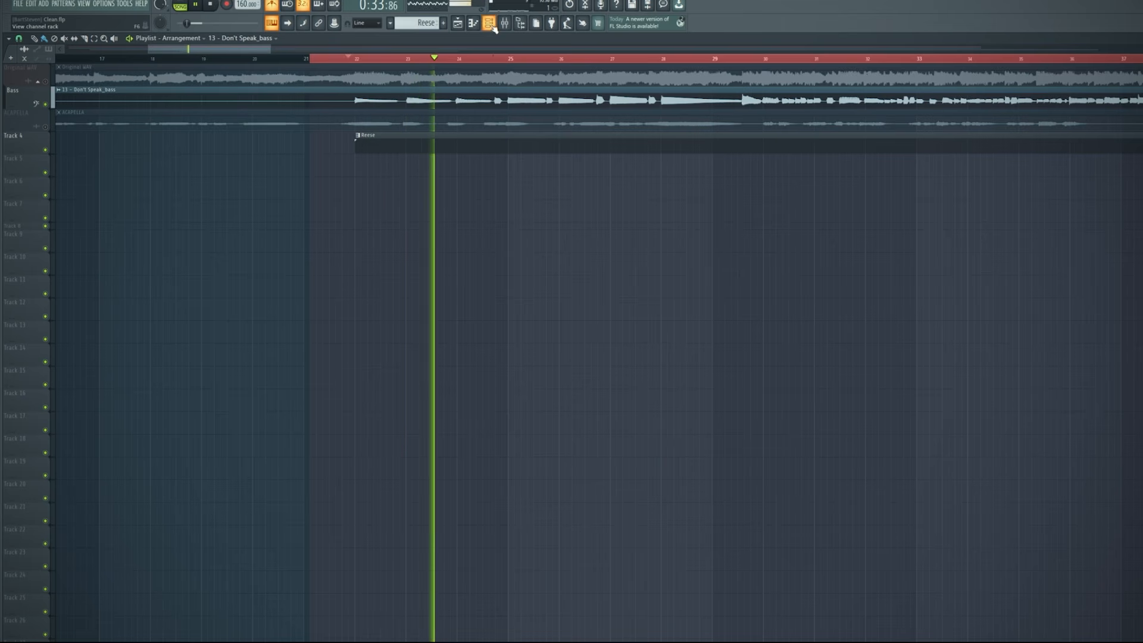
{"action": "key", "text": "space"}
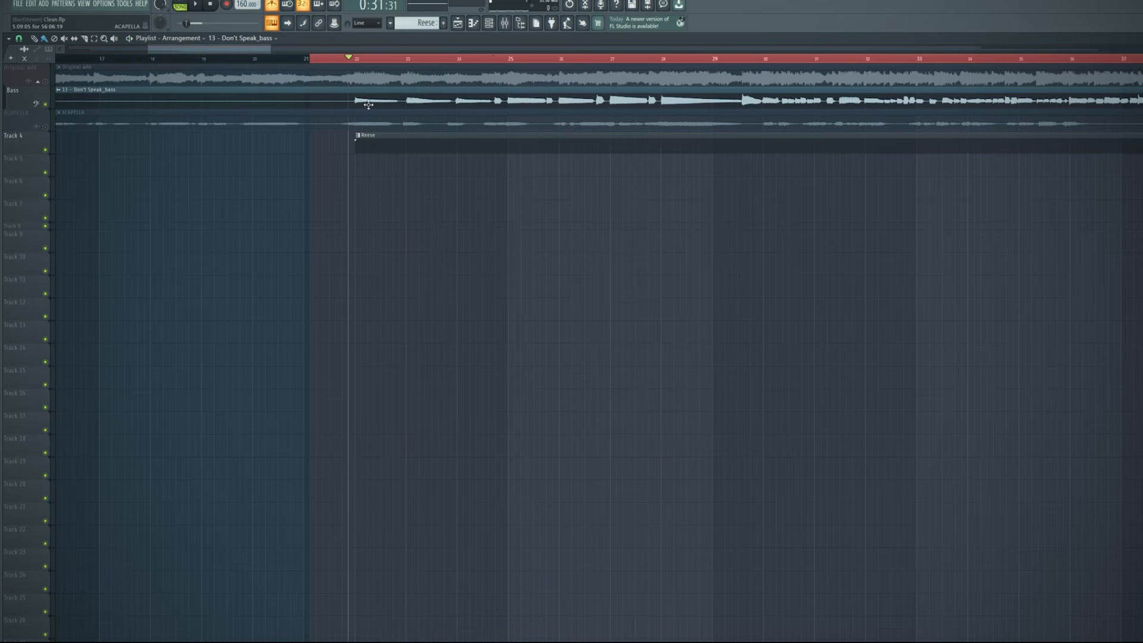
{"action": "double_click", "coordinate": [377, 96]}
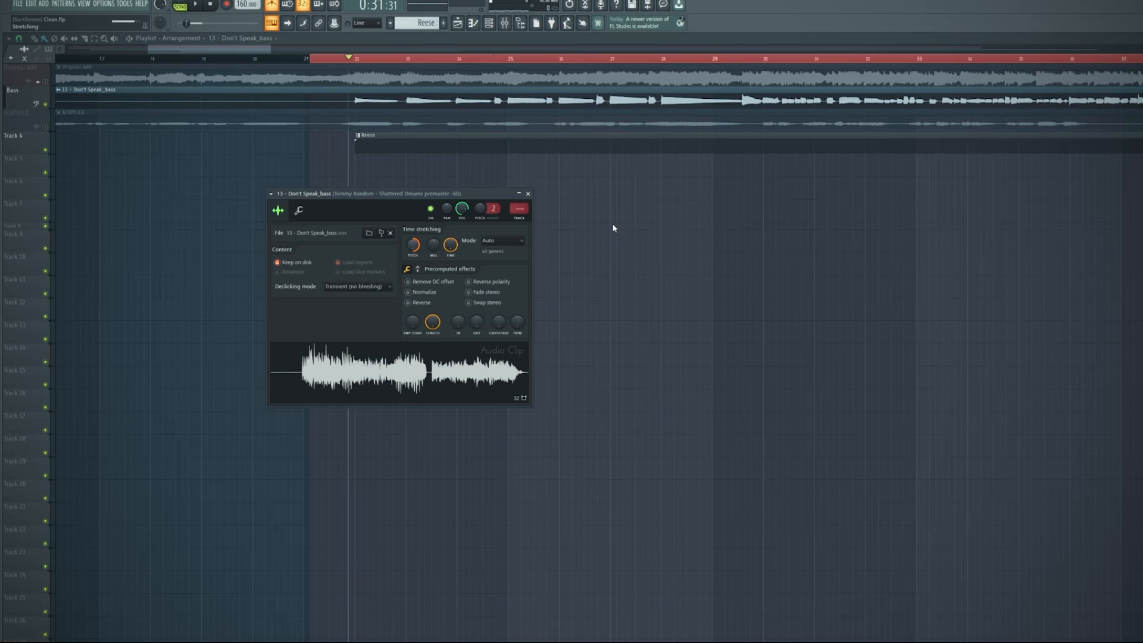
{"action": "left_click", "coordinate": [351, 60]}
{"action": "key", "text": "space"}
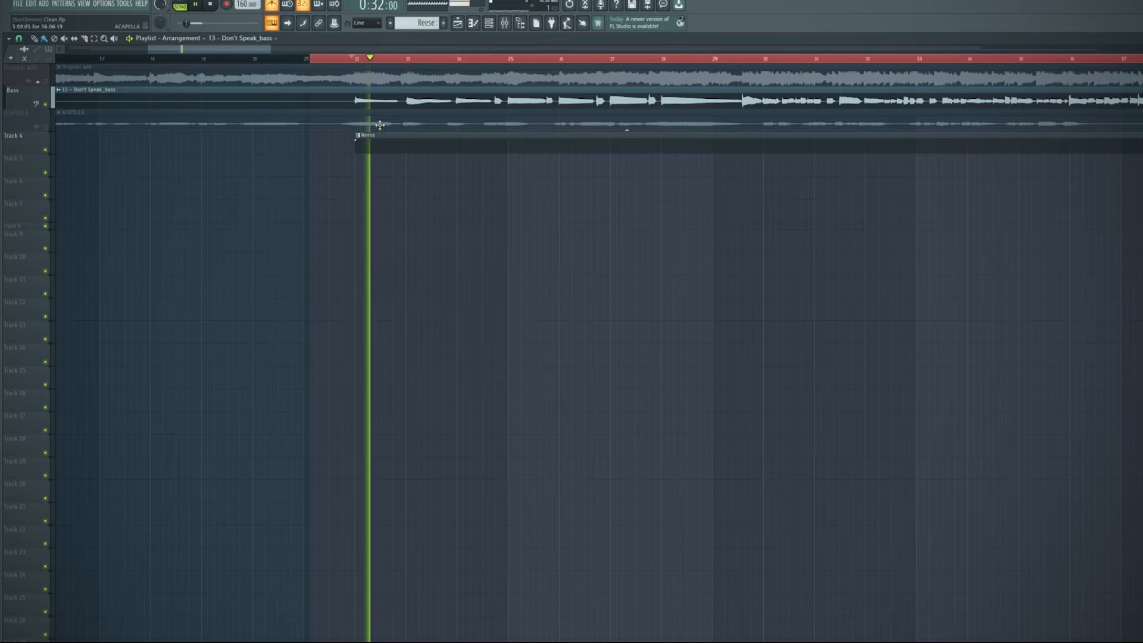
Step: Open the Reese pattern from the playlist and bring up the piano roll of its REESE channel
{"action": "double_click", "coordinate": [378, 141]}
{"action": "left_click", "coordinate": [506, 28]}
{"action": "key", "text": "space"}
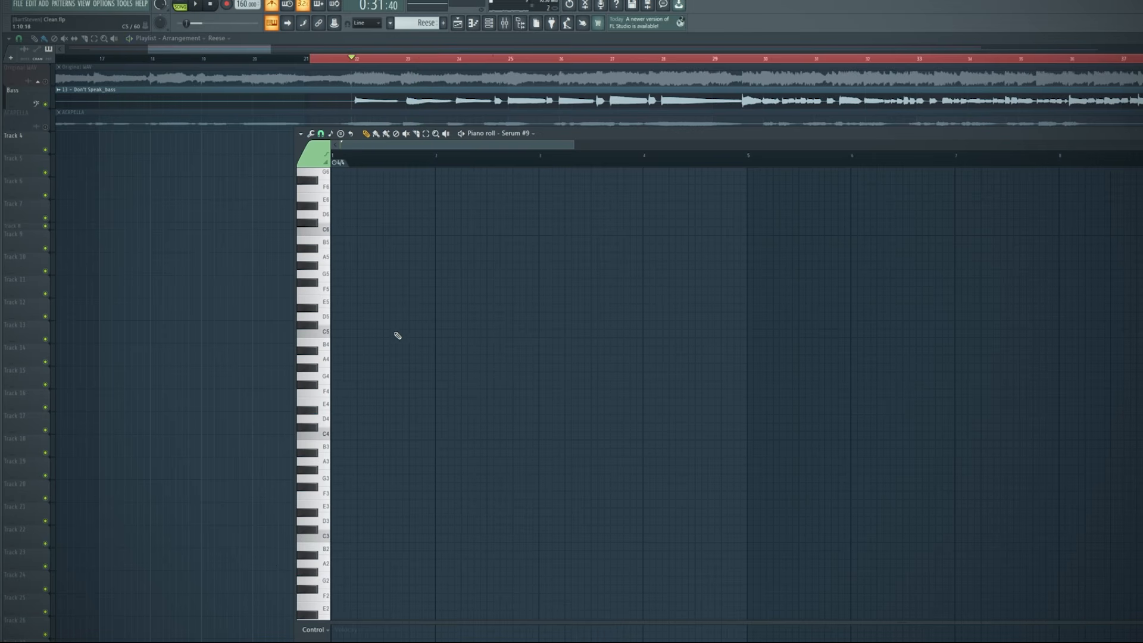
{"action": "left_click", "coordinate": [349, 325]}
{"action": "right_click", "coordinate": [367, 321]}
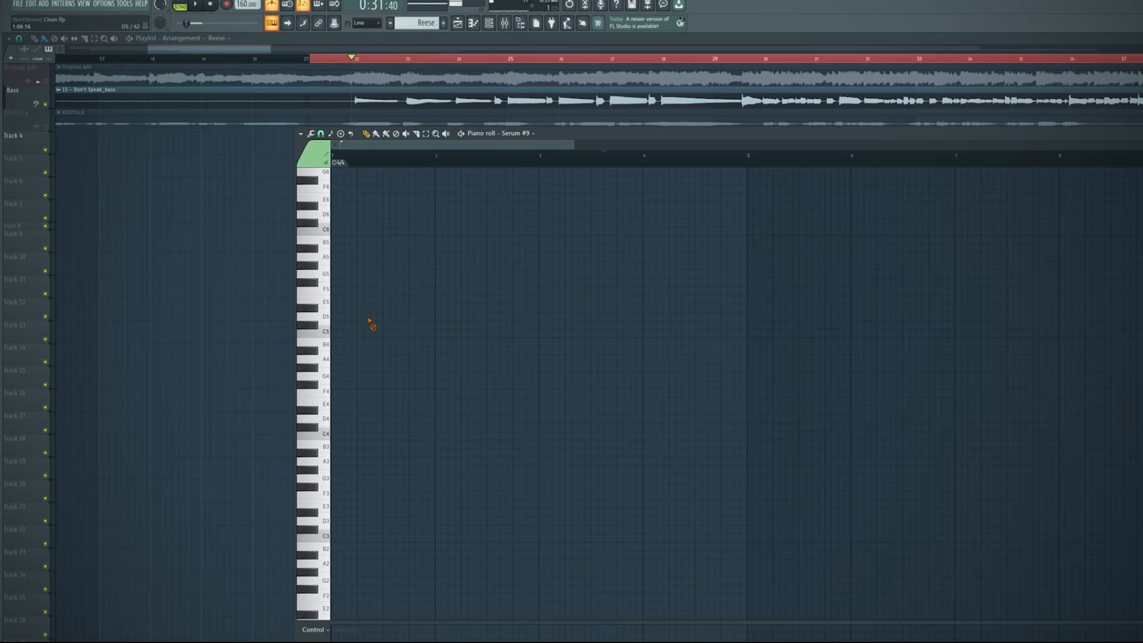
{"action": "left_click", "coordinate": [489, 24]}
{"action": "right_click", "coordinate": [401, 335]}
{"action": "left_click", "coordinate": [453, 333]}
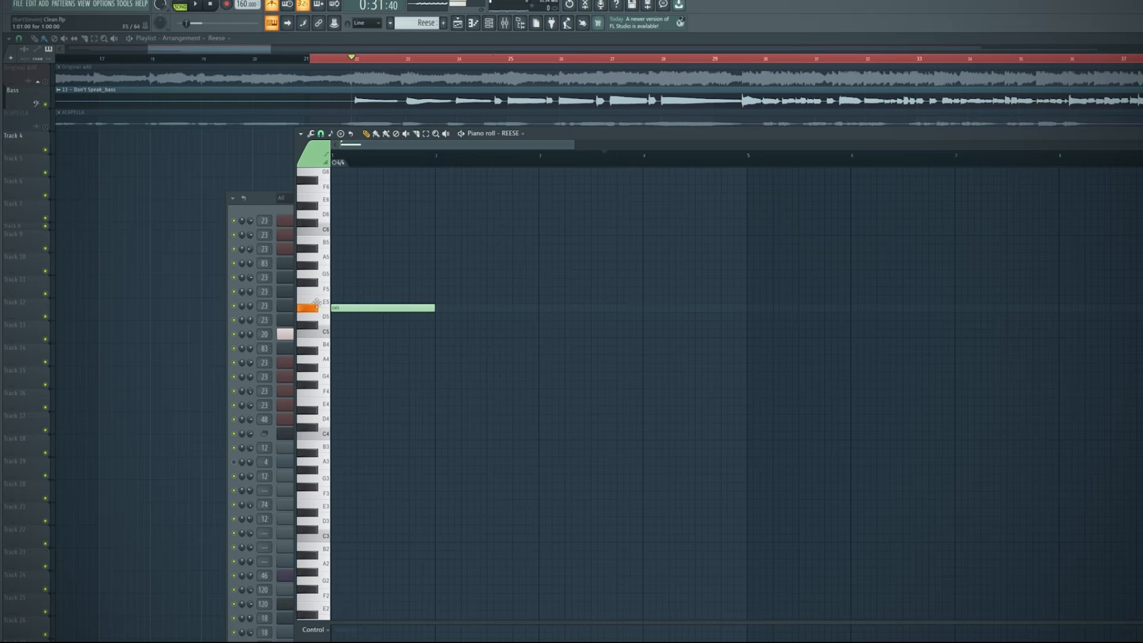
Step: Place a one-bar note in bar 1 of the REESE piano roll and set its pitch to C5
{"action": "left_click_drag", "start_coordinate": [310, 308], "coordinate": [311, 316]}
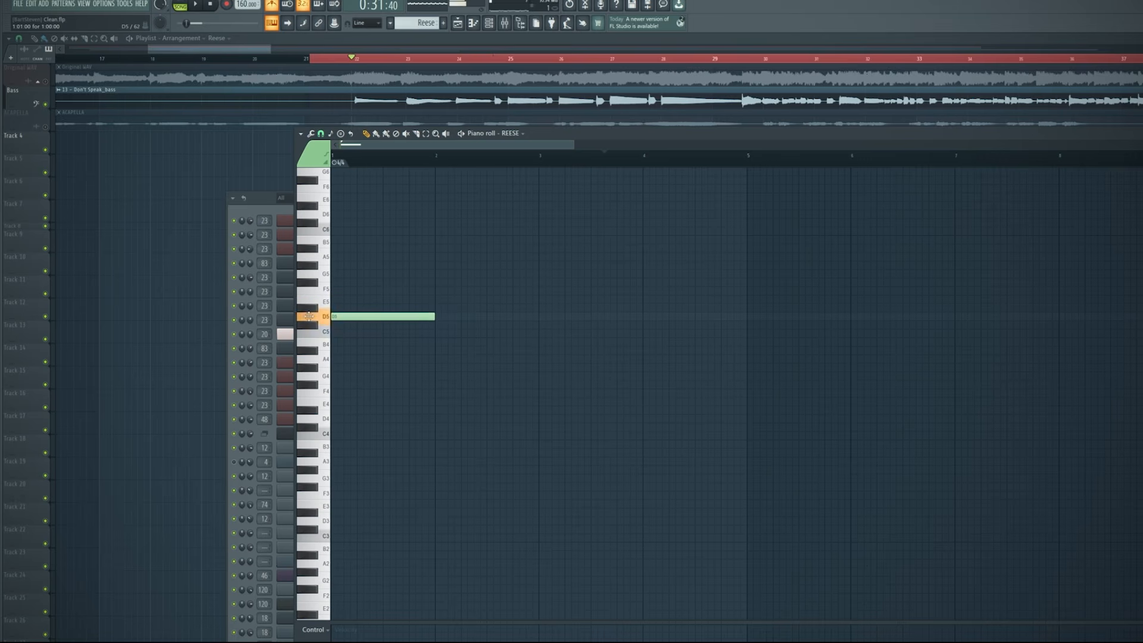
{"action": "left_click", "coordinate": [404, 332]}
{"action": "left_click_drag", "start_coordinate": [405, 332], "coordinate": [338, 332]}
{"action": "right_click", "coordinate": [336, 317]}
Step: Add a one-bar note in bar 2, compare it with the bass stem in playback, and set it to G4
{"action": "key", "text": "space"}
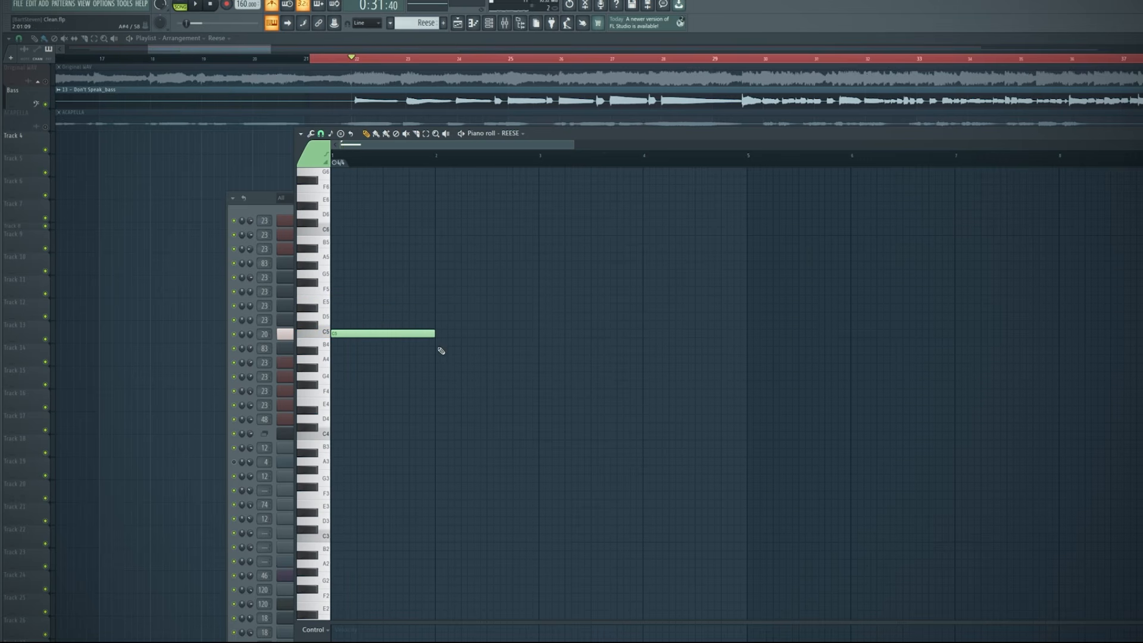
{"action": "left_click", "coordinate": [441, 350]}
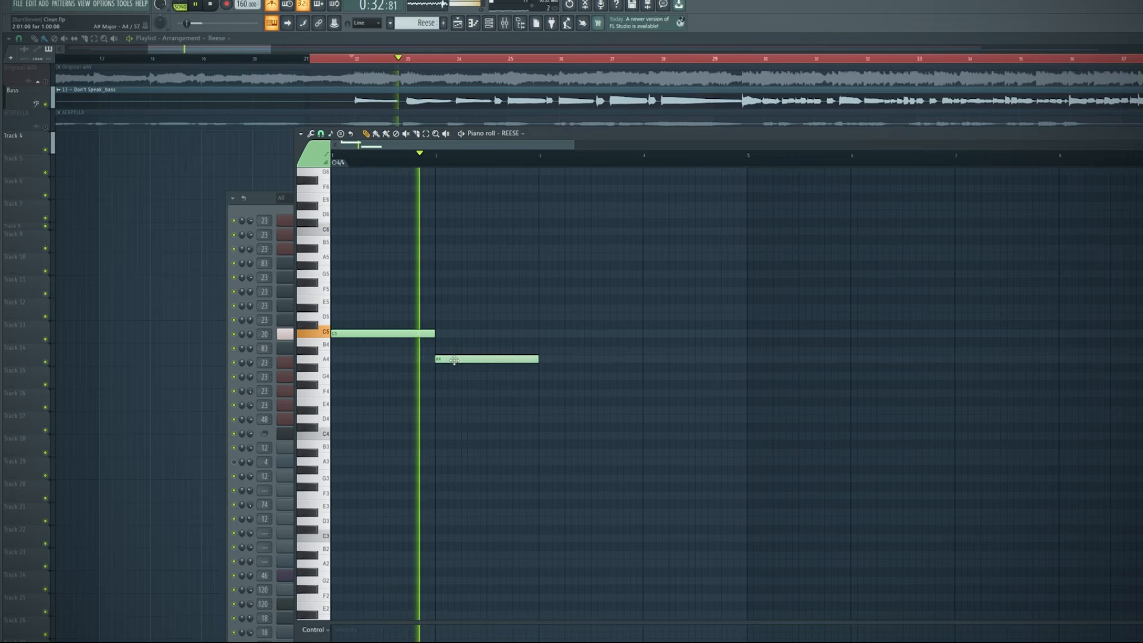
{"action": "key", "text": "space"}
{"action": "left_click", "coordinate": [438, 159]}
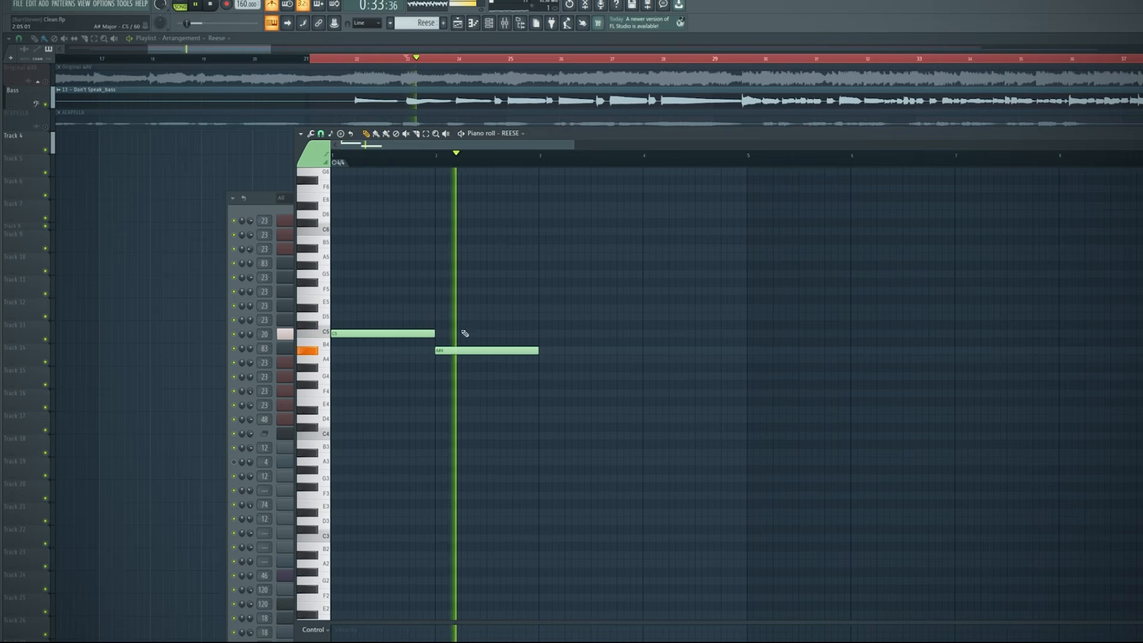
{"action": "key", "text": "space"}
{"action": "left_click_drag", "start_coordinate": [450, 350], "coordinate": [444, 380]}
Step: Add a one-bar F4 note in bar 3 and play it against the bass stem
{"action": "key", "text": "space"}
{"action": "left_click", "coordinate": [540, 396]}
{"action": "left_click_drag", "start_coordinate": [539, 395], "coordinate": [546, 392]}
{"action": "key", "text": "space"}
{"action": "key", "text": "space"}
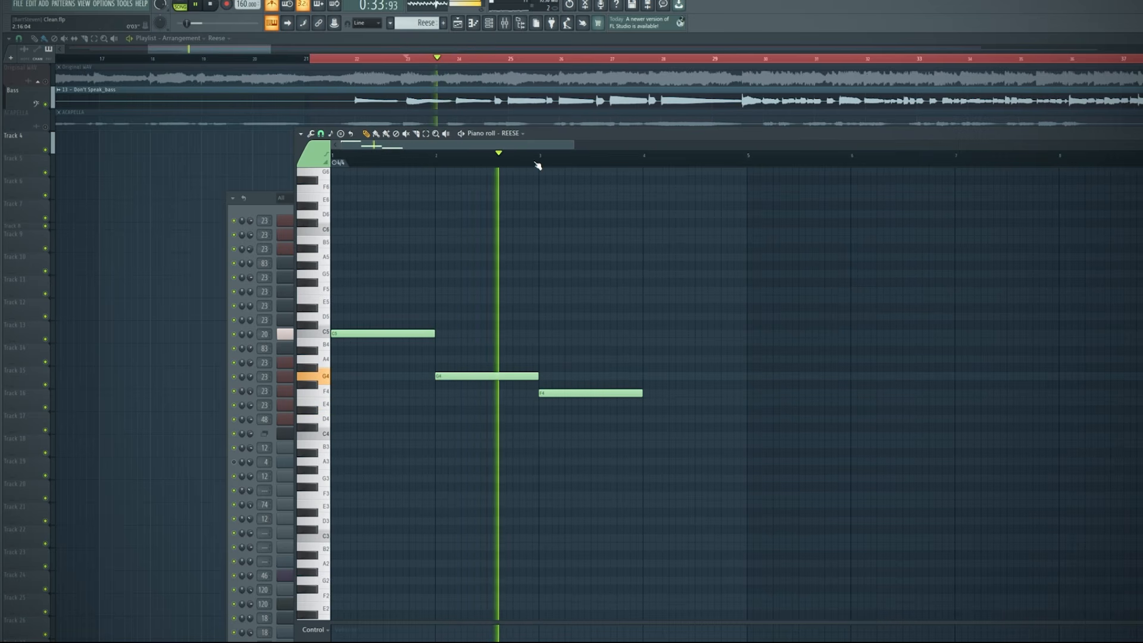
Step: Add a one-bar note in bar 4, set it to A#4, and check it against the bass stem in playback
{"action": "left_click", "coordinate": [655, 343]}
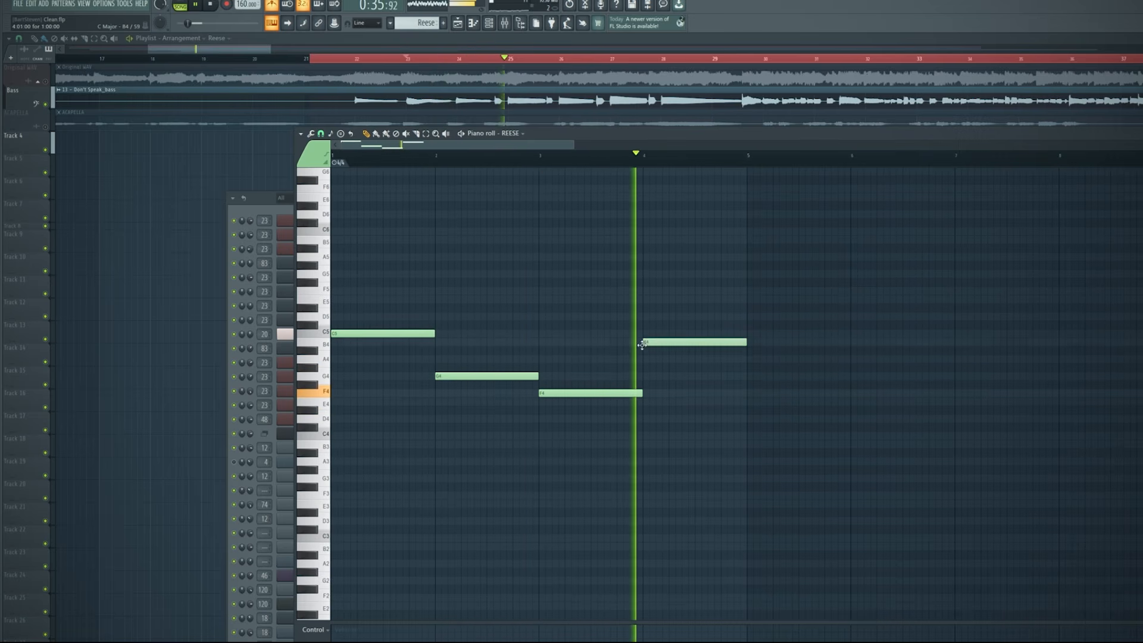
{"action": "left_click_drag", "start_coordinate": [655, 343], "coordinate": [655, 331]}
{"action": "key", "text": "space"}
{"action": "key", "text": "space"}
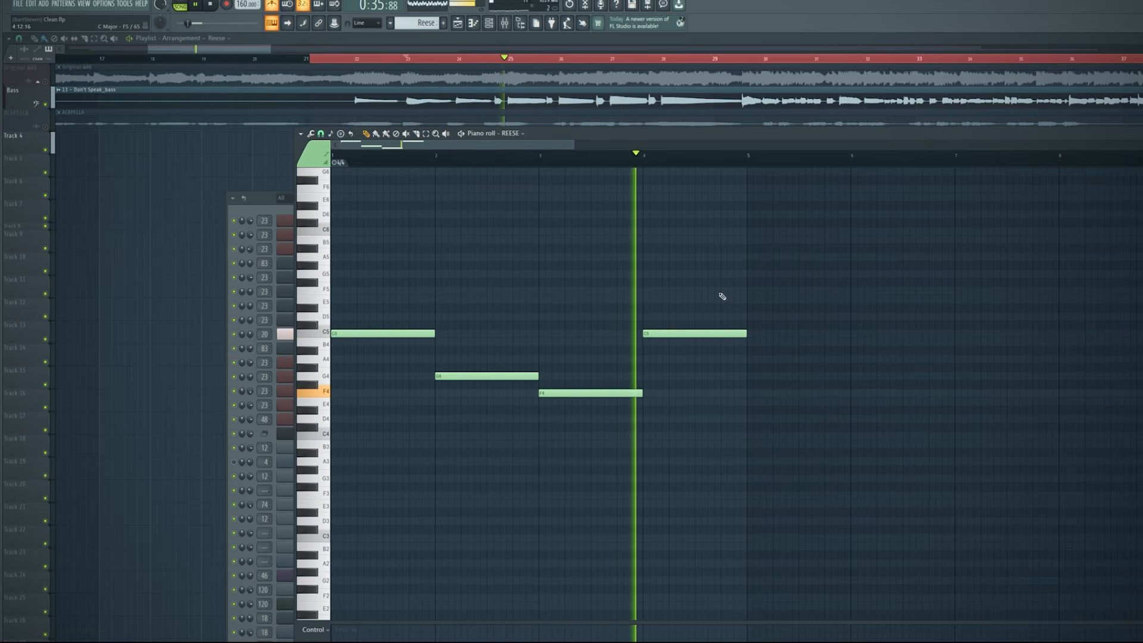
{"action": "key", "text": "space"}
{"action": "left_click_drag", "start_coordinate": [682, 333], "coordinate": [682, 352]}
{"action": "left_click", "coordinate": [649, 162]}
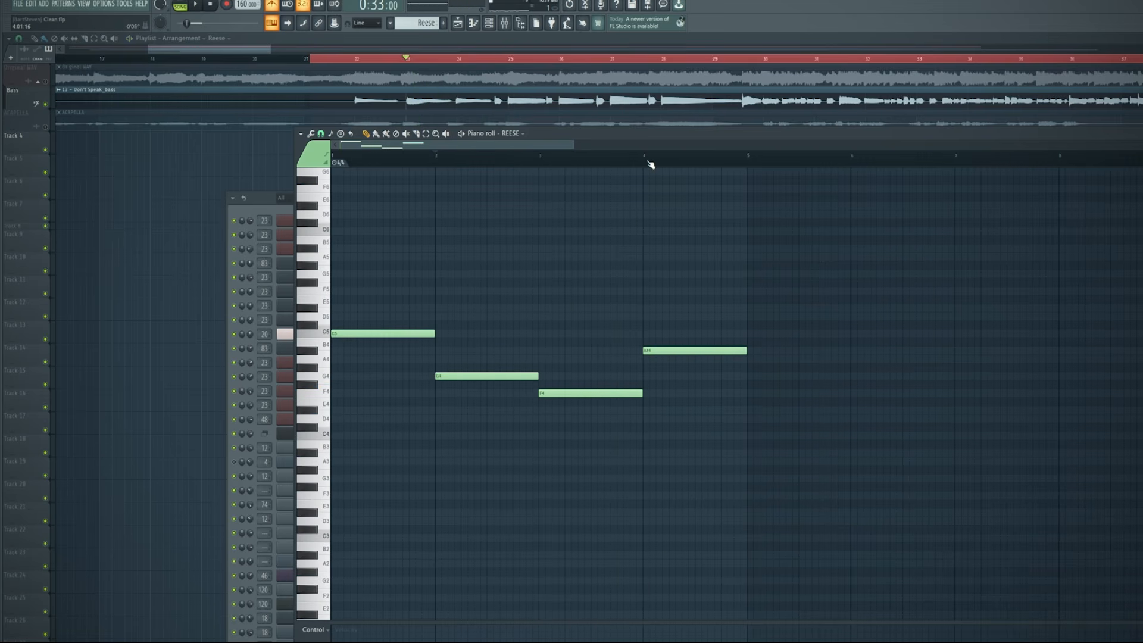
{"action": "key", "text": "space"}
{"action": "key", "text": "space"}
Step: Return to the playlist and view the wider arrangement with the Reese pattern below the bass stem and acapella
{"action": "right_click", "coordinate": [240, 160]}
{"action": "left_click_drag", "start_coordinate": [504, 241], "coordinate": [482, 245]}
{"action": "left_click_drag", "start_coordinate": [427, 170], "coordinate": [350, 180]}
{"action": "left_click_drag", "start_coordinate": [543, 132], "coordinate": [472, 132]}
{"action": "scroll", "coordinate": [571, 141], "scroll_direction": "down", "scroll_amount": 6}
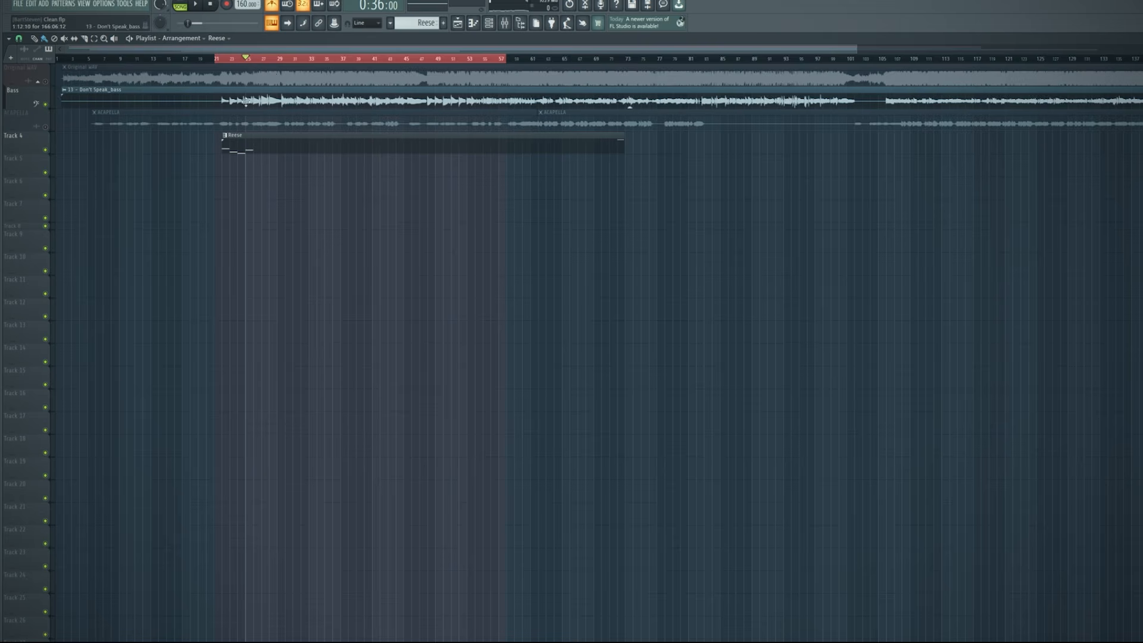
Step: Route the Don't Speak bass clip to mixer track 29
{"action": "scroll", "coordinate": [227, 129], "scroll_direction": "up", "scroll_amount": 5}
{"action": "scroll", "coordinate": [223, 131], "scroll_direction": "down", "scroll_amount": 4}
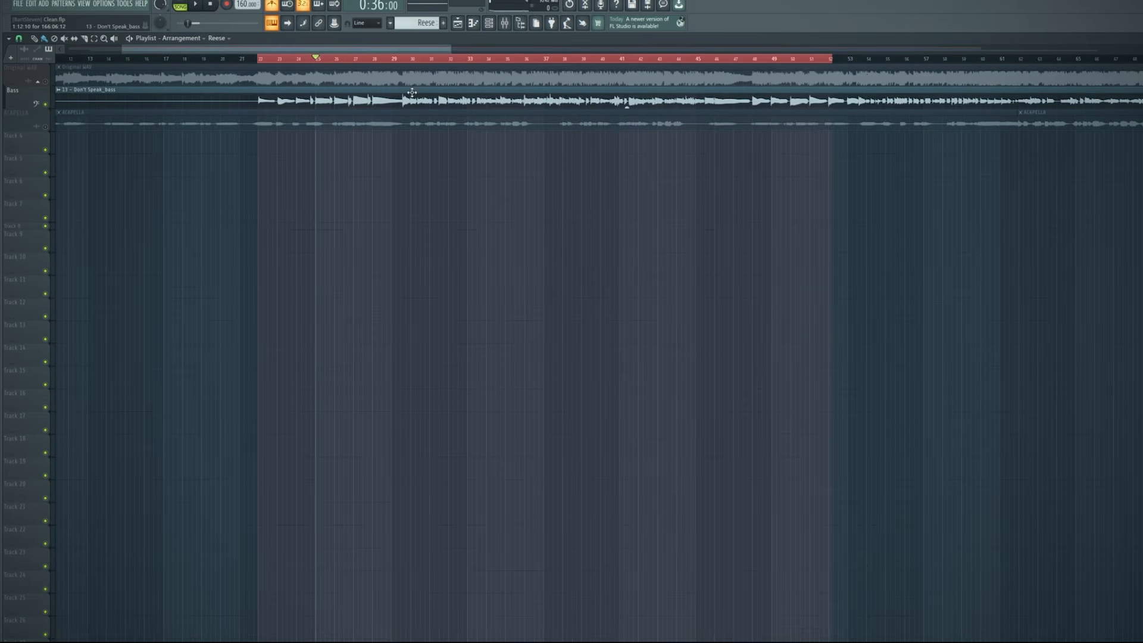
{"action": "double_click", "coordinate": [353, 97]}
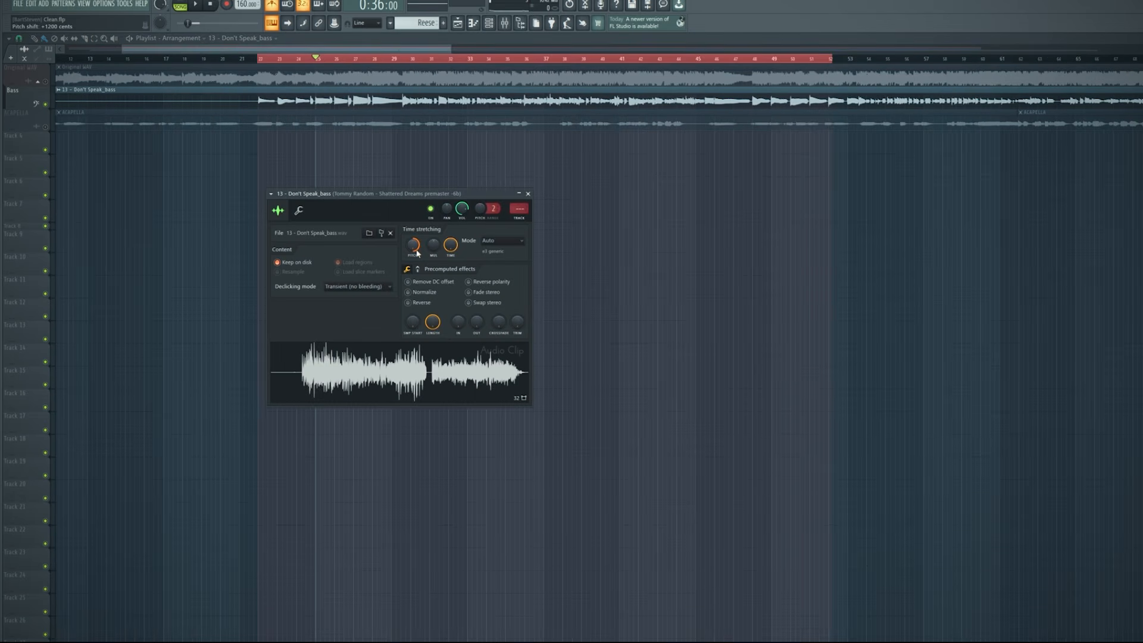
{"action": "key", "text": "ctrl+l"}
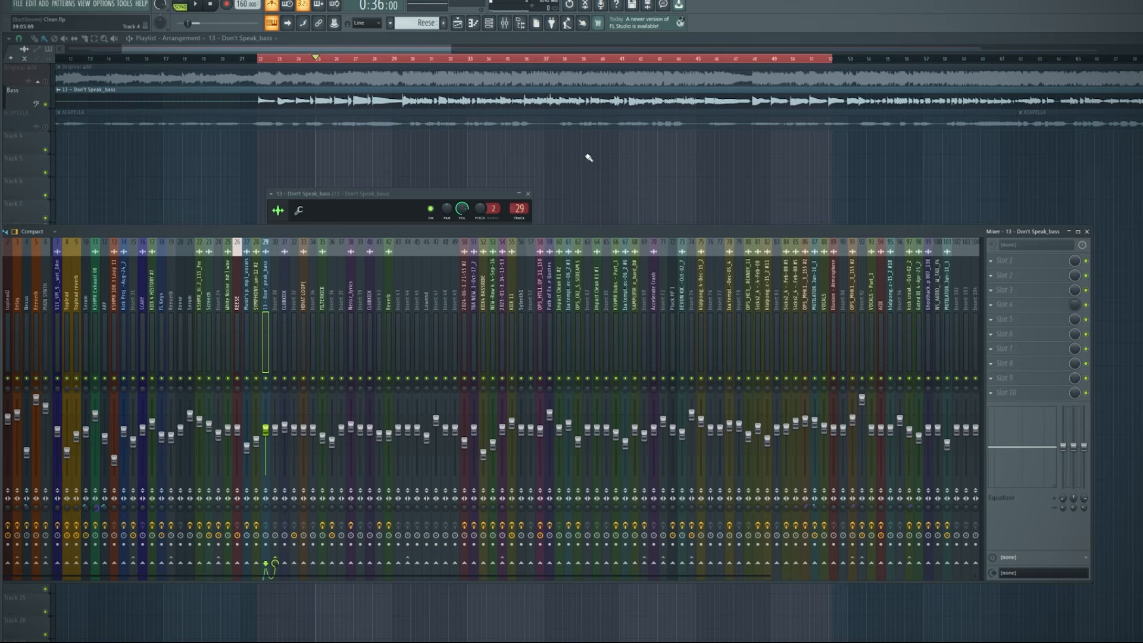
Step: Load Wave Candy in the first effect slot of the bass track, switch it to Spectrum, and test it in playback
{"action": "left_click", "coordinate": [994, 266]}
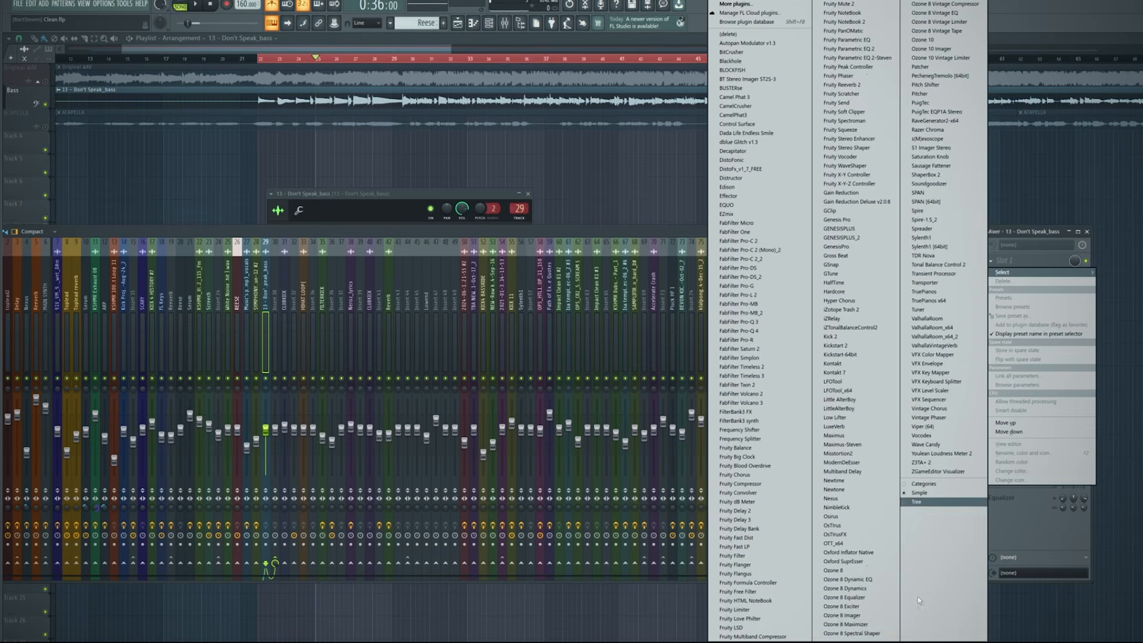
{"action": "left_click", "coordinate": [943, 455]}
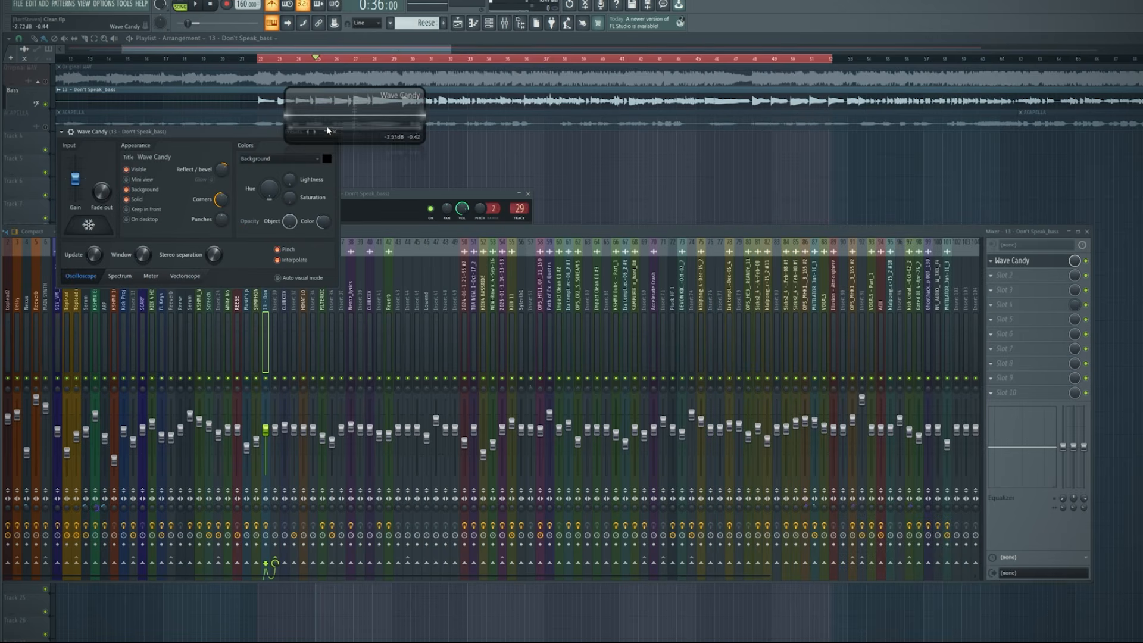
{"action": "left_click", "coordinate": [151, 276]}
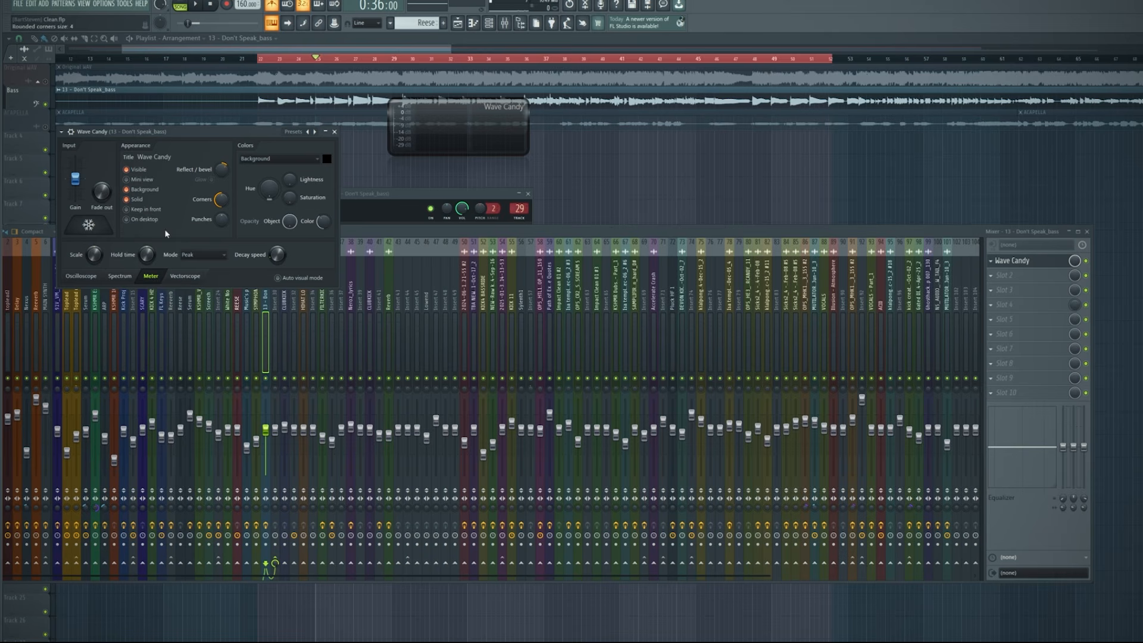
{"action": "left_click", "coordinate": [121, 276]}
{"action": "key", "text": "space"}
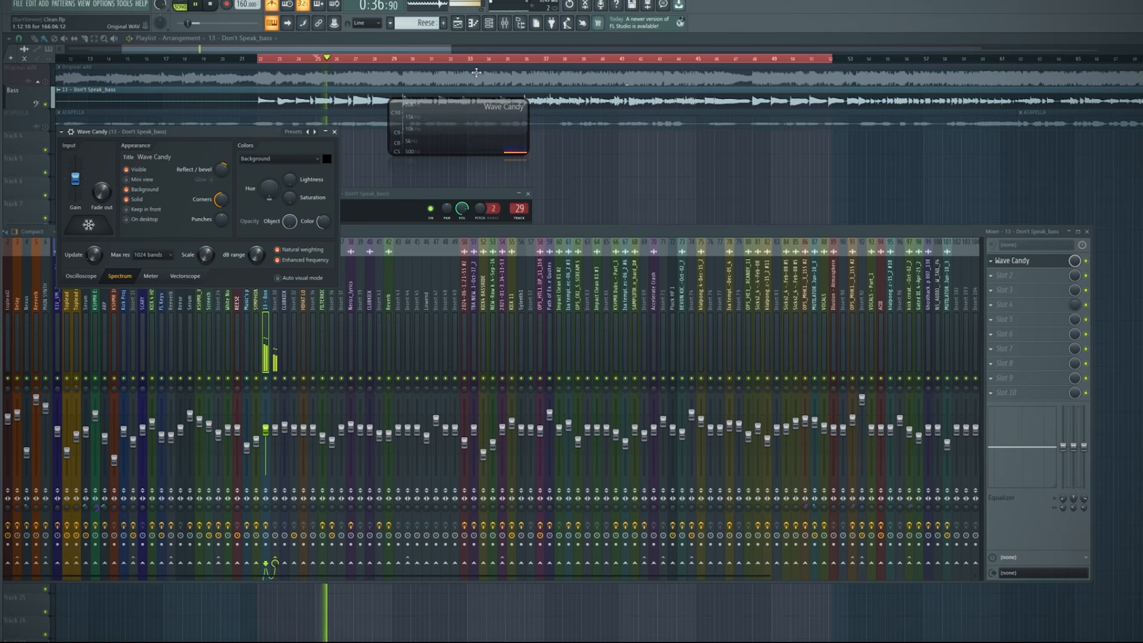
{"action": "key", "text": "space"}
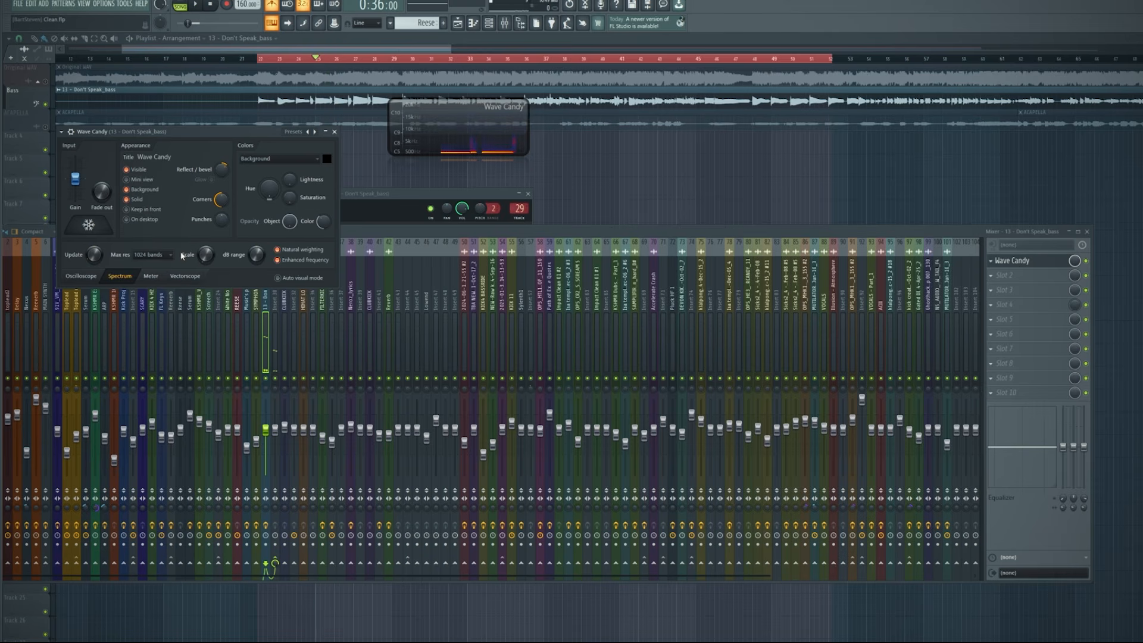
Step: Set the spectrum's maximum resolution to 8192 bands, raise its scale, and enlarge the Wave Candy display
{"action": "left_click", "coordinate": [159, 260]}
{"action": "left_click", "coordinate": [158, 339]}
{"action": "left_click_drag", "start_coordinate": [210, 263], "coordinate": [210, 221]}
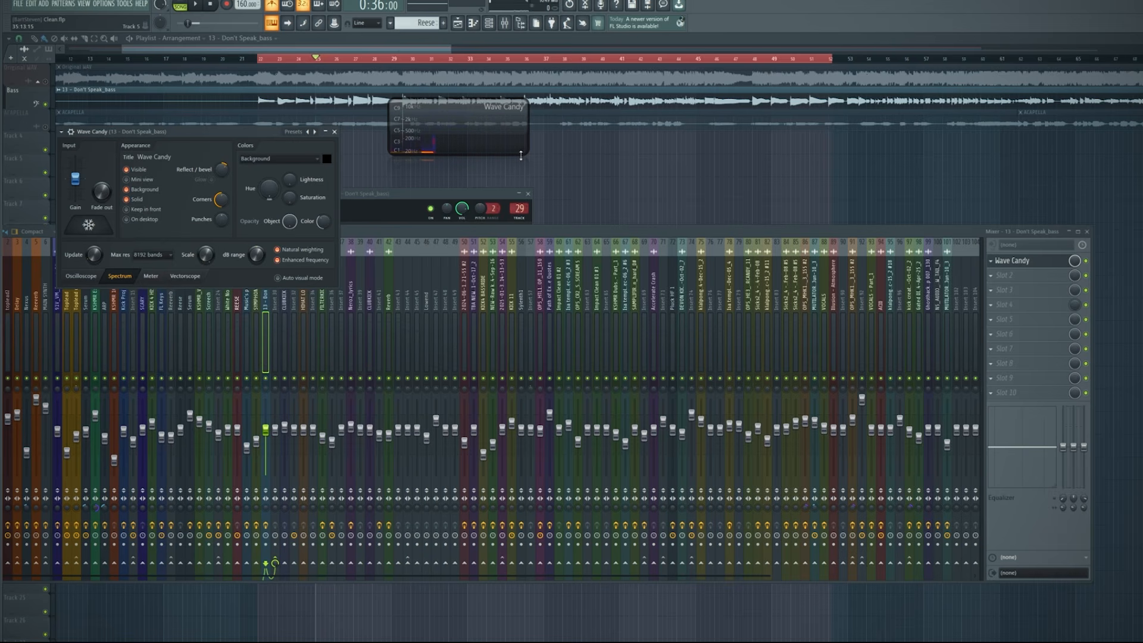
{"action": "left_click_drag", "start_coordinate": [525, 155], "coordinate": [772, 292]}
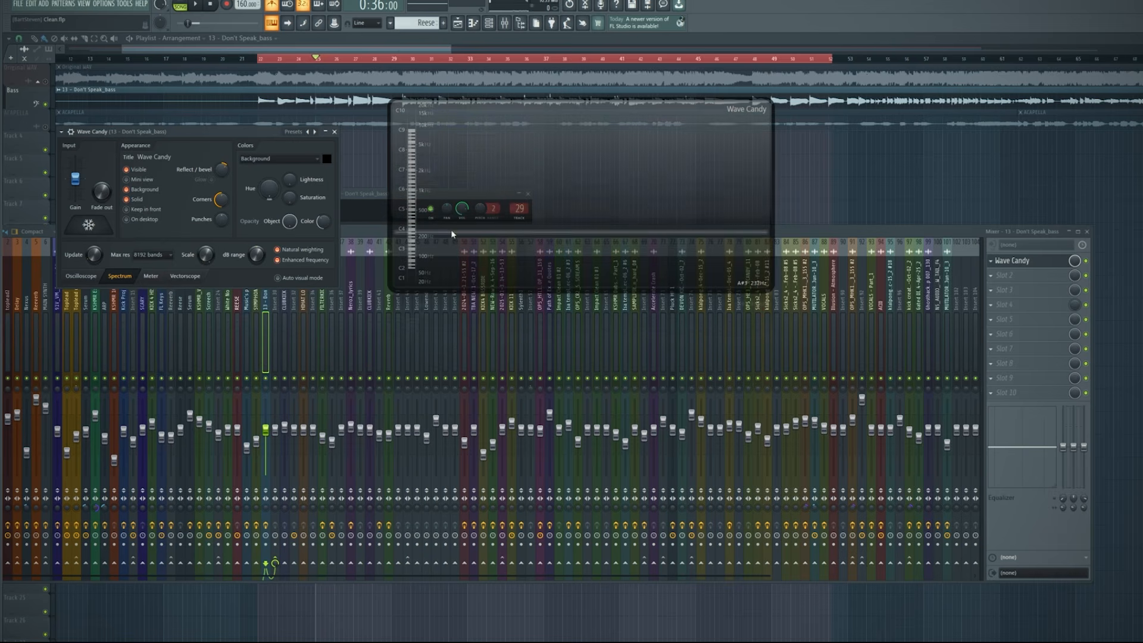
Step: Play the bass stem through the Wave Candy spectrum and freeze the display to read its notes
{"action": "key", "text": "space"}
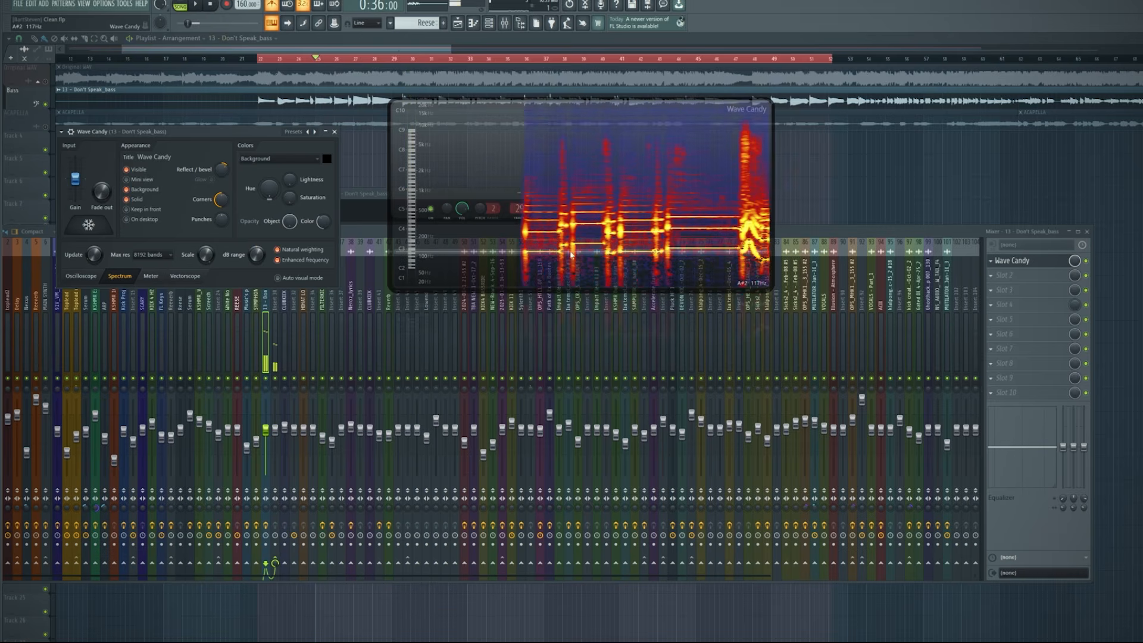
{"action": "key", "text": "space"}
{"action": "left_click", "coordinate": [257, 59]}
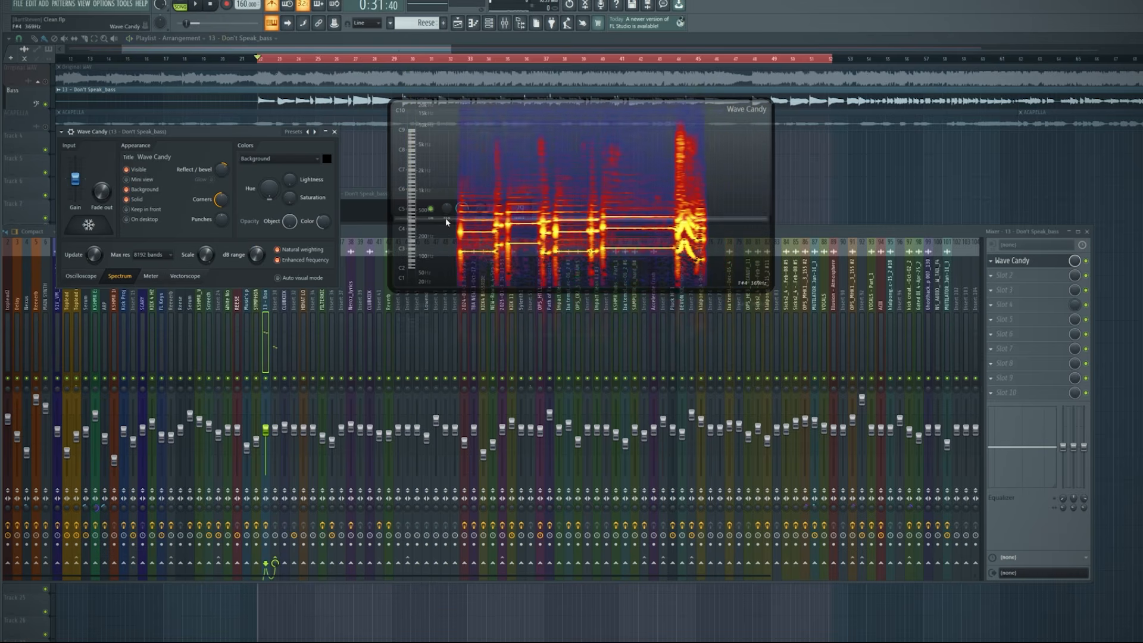
{"action": "left_click", "coordinate": [88, 224]}
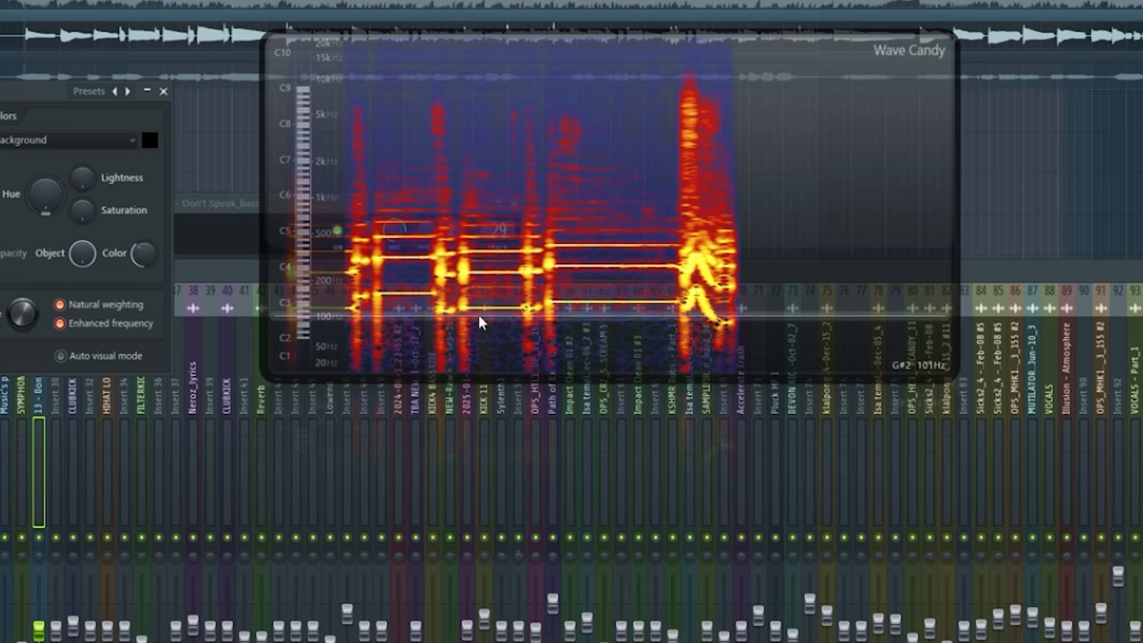
Step: Place the Reese pattern on Track 4 at the loop start below the bass stem and open its piano roll
{"action": "left_click", "coordinate": [1138, 234]}
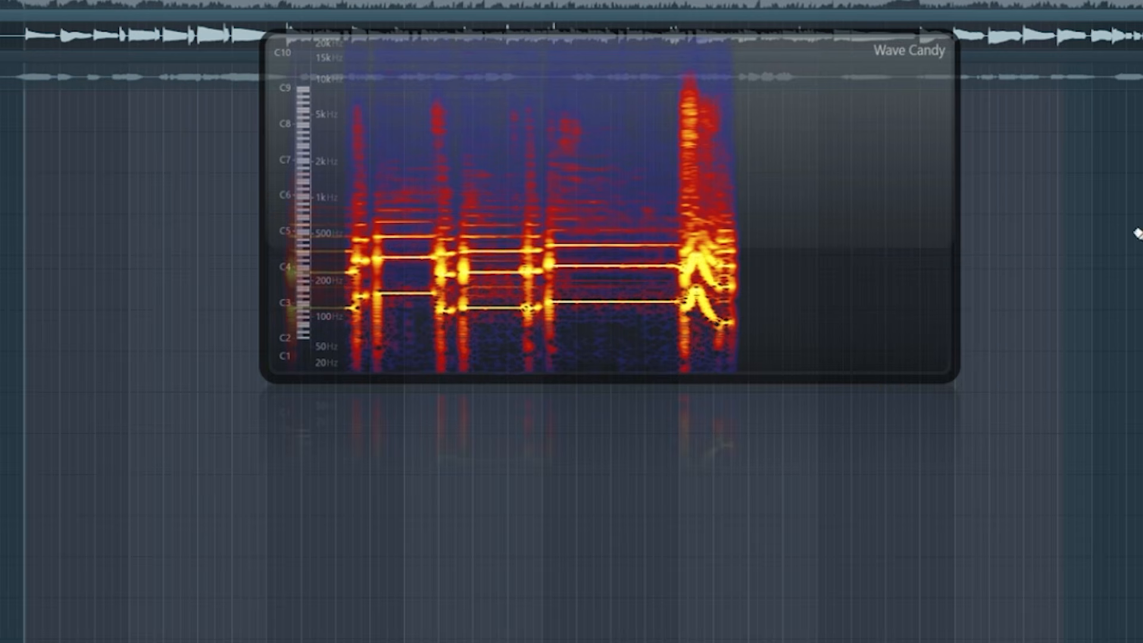
{"action": "left_click", "coordinate": [45, 138]}
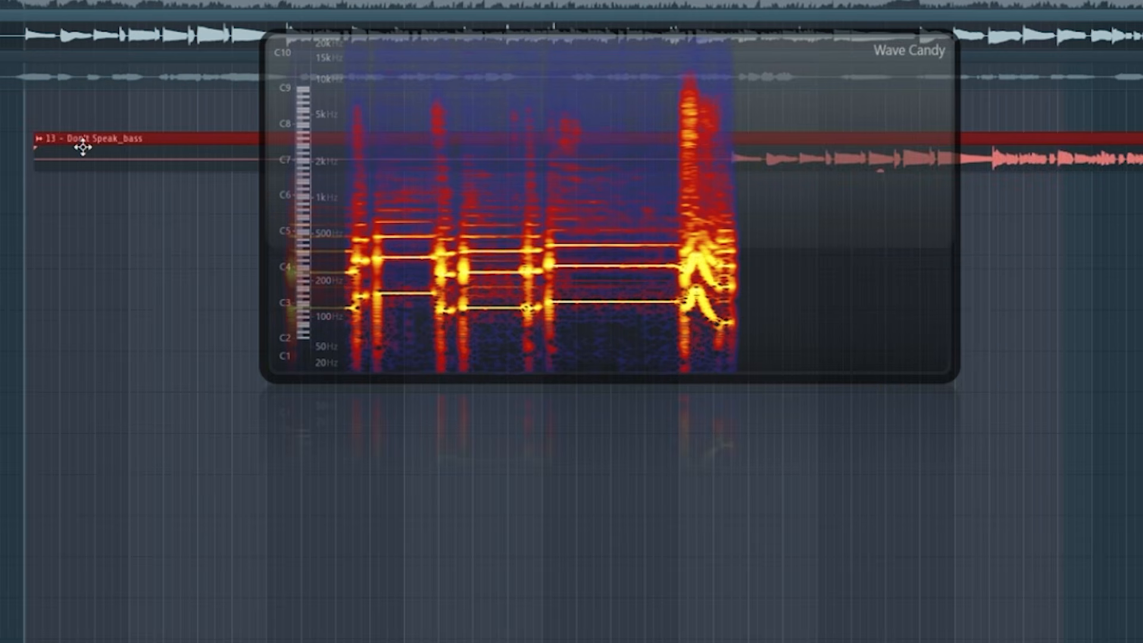
{"action": "right_click", "coordinate": [82, 147]}
{"action": "left_click", "coordinate": [53, 109]}
{"action": "scroll", "coordinate": [42, 119], "scroll_direction": "up", "scroll_amount": 6}
{"action": "double_click", "coordinate": [20, 128]}
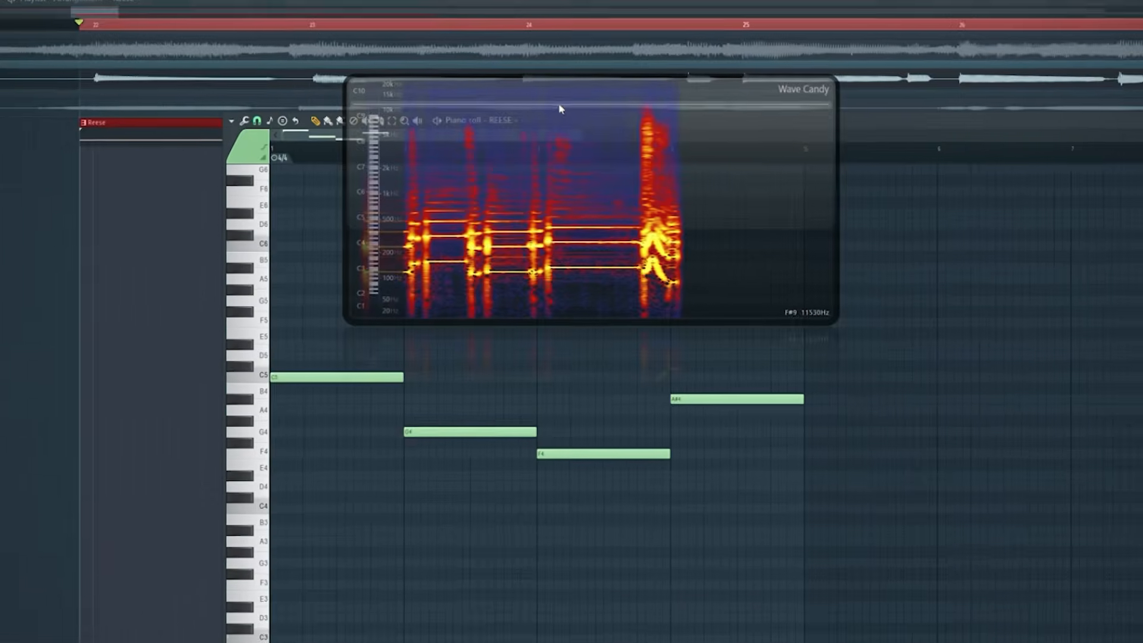
Step: Move the Wave Candy display clear of the notes and play the Reese pattern to compare it with the bass stem's spectrum
{"action": "left_click_drag", "start_coordinate": [595, 58], "coordinate": [909, 187]}
{"action": "key", "text": "space"}
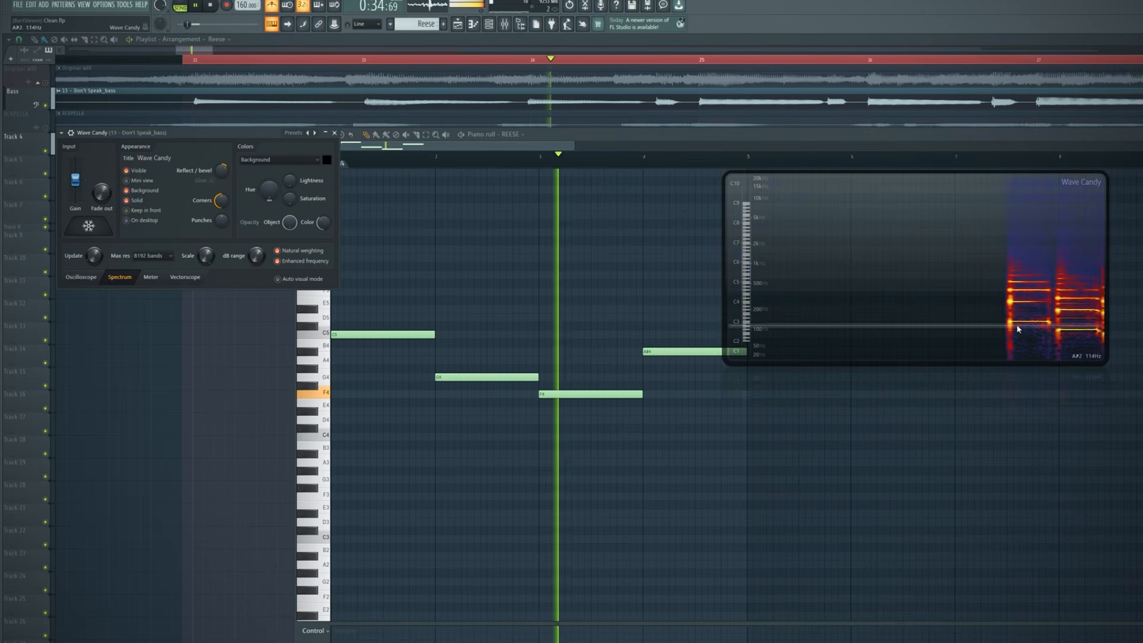
{"action": "key", "text": "space"}
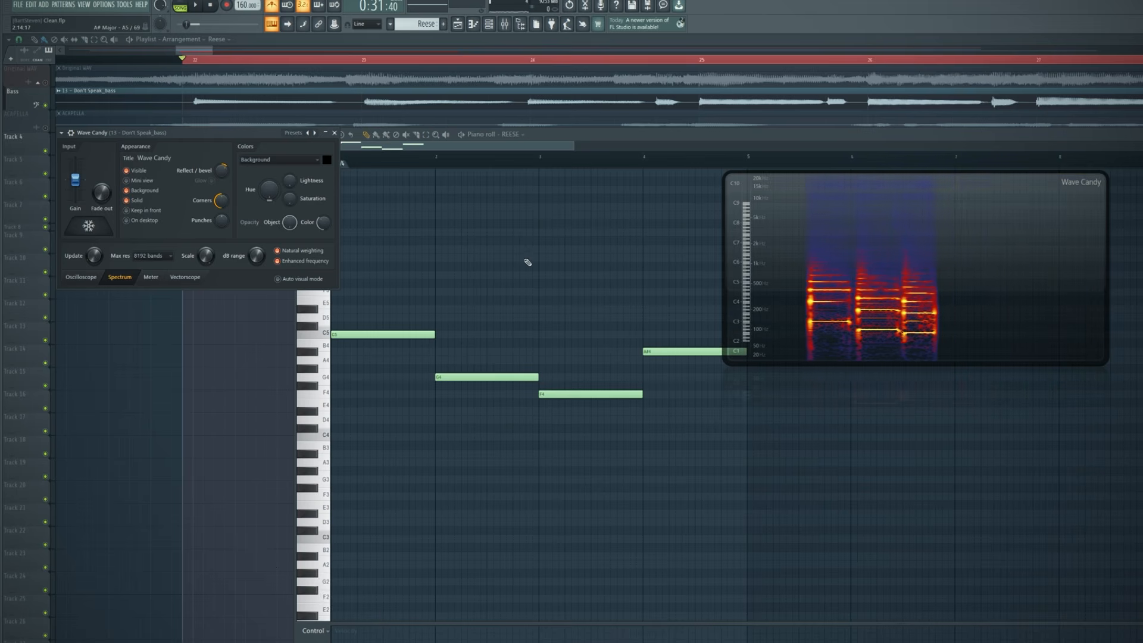
{"action": "right_click", "coordinate": [528, 260]}
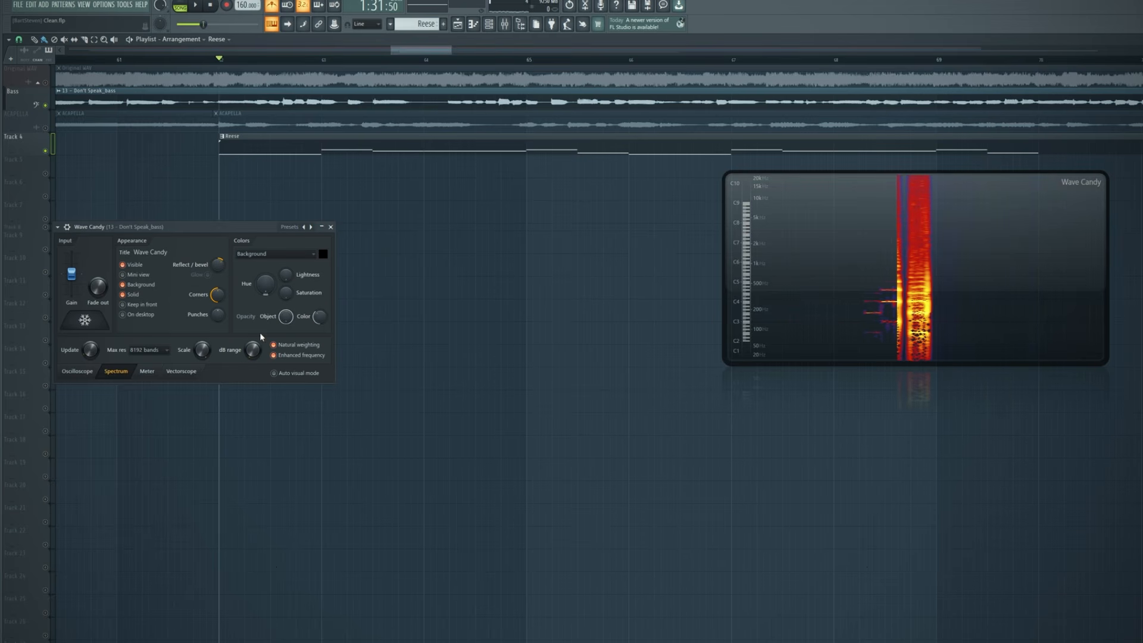
{"action": "key", "text": "space"}
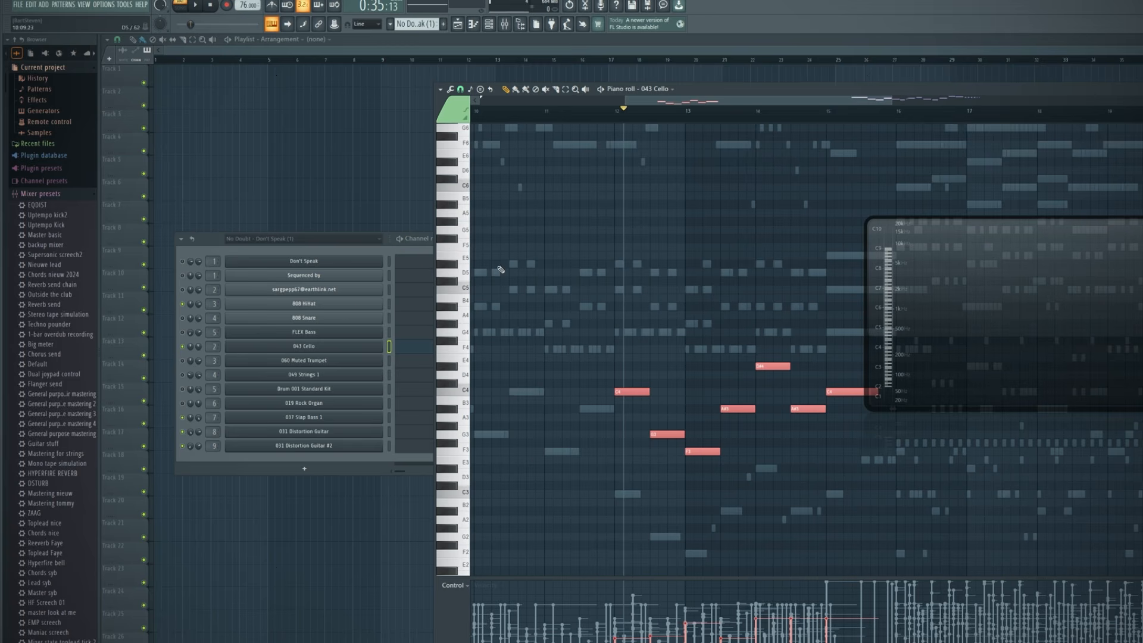
Step: Transfer the 043 Cello score into the Sylenth1 piano roll of the Chorus pattern in the Clean project and move its notes to bar 1
{"action": "left_click", "coordinate": [442, 91]}
{"action": "mouse_move", "coordinate": [488, 107]}
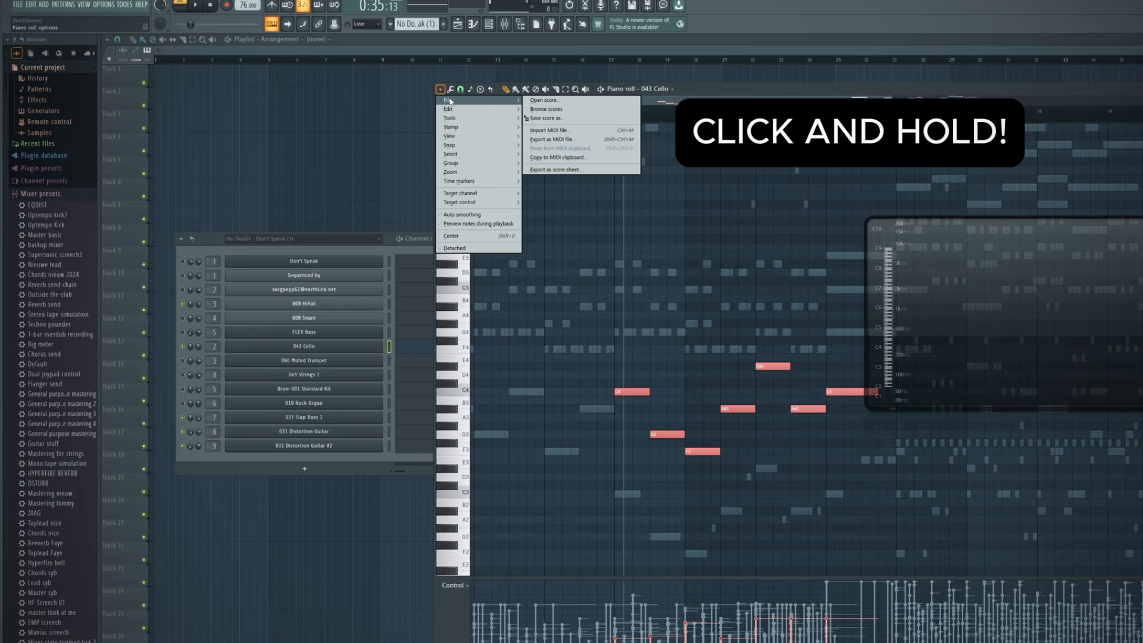
{"action": "left_click_drag", "start_coordinate": [544, 121], "coordinate": [345, 237]}
{"action": "key", "text": "alt+Tab"}
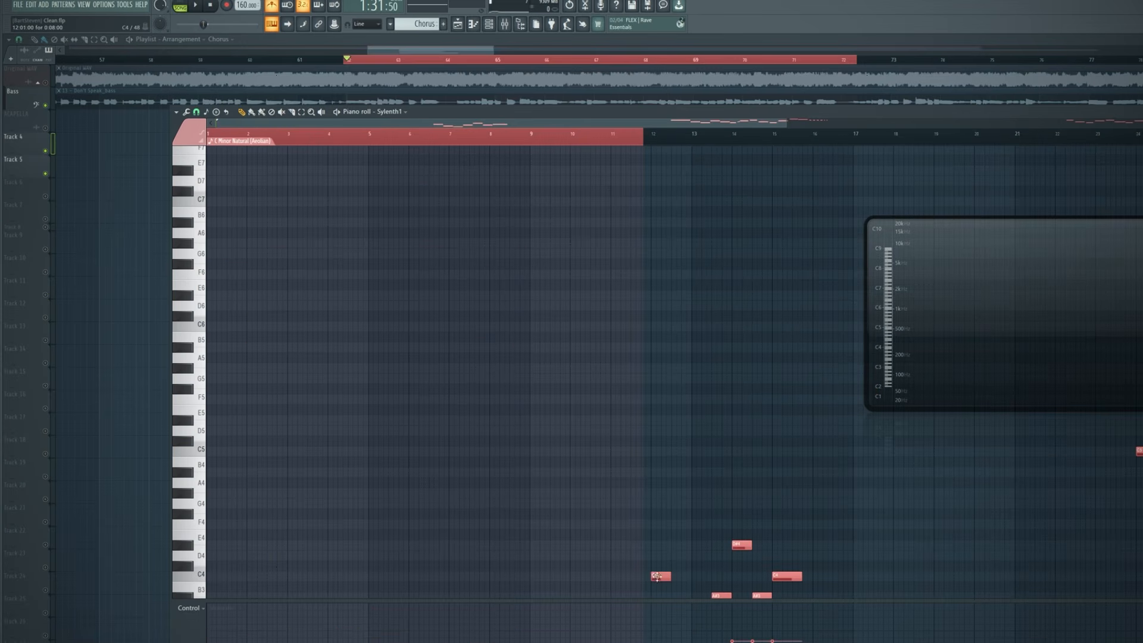
{"action": "left_click_drag", "start_coordinate": [656, 576], "coordinate": [212, 576]}
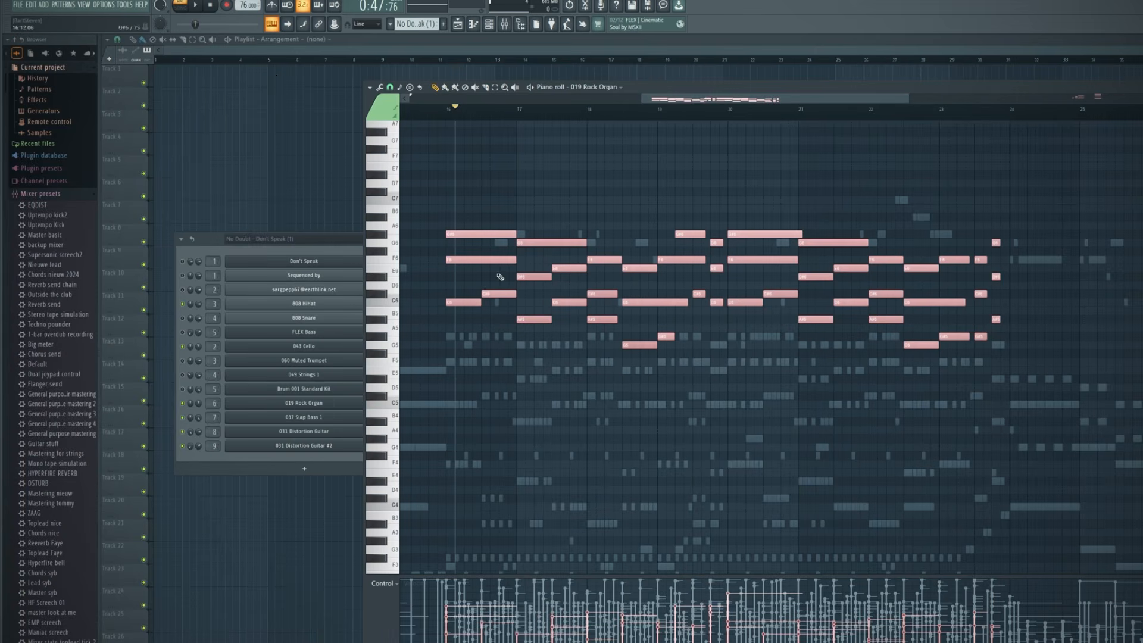
Step: Examine the 019 Rock Organ chord notes across the length of the MIDI song
{"action": "scroll", "coordinate": [500, 277], "scroll_direction": "down", "scroll_amount": 8}
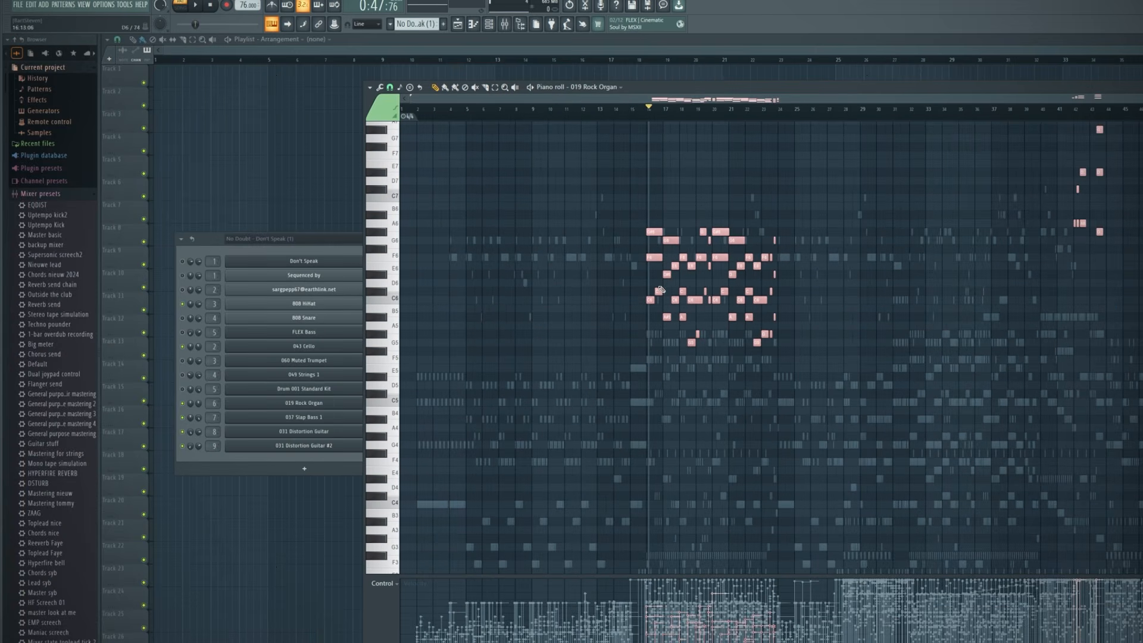
{"action": "scroll", "coordinate": [659, 290], "scroll_direction": "down", "scroll_amount": 1}
Step: Look through the chord and scale stamps for the Sylenth1 Chorus chords and reposition the piano roll
{"action": "left_click", "coordinate": [344, 252]}
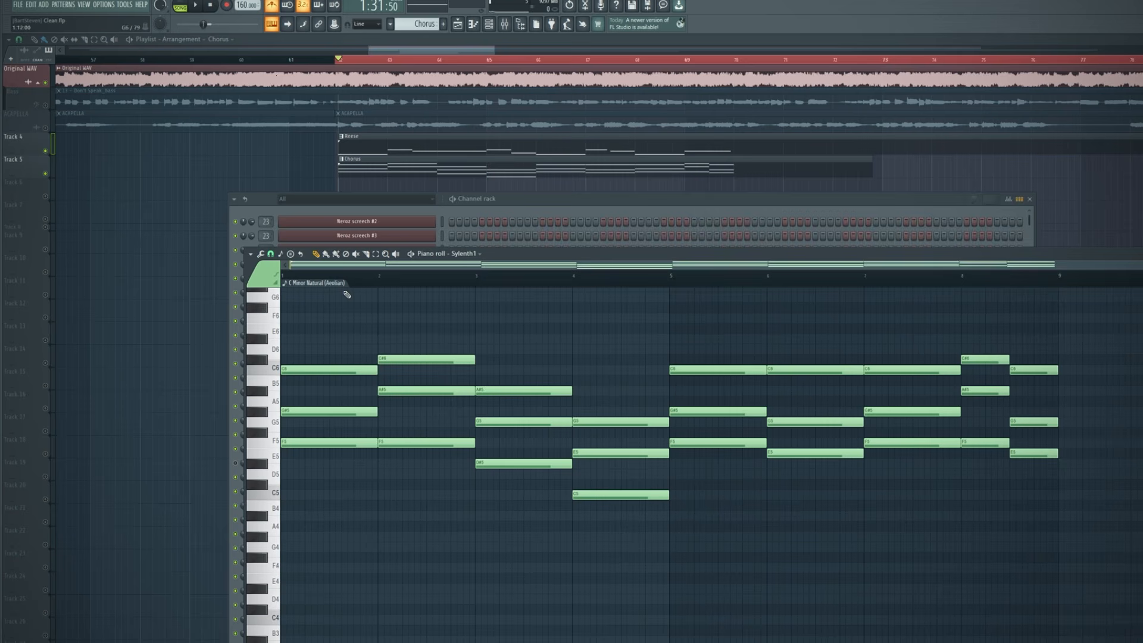
{"action": "left_click", "coordinate": [291, 254]}
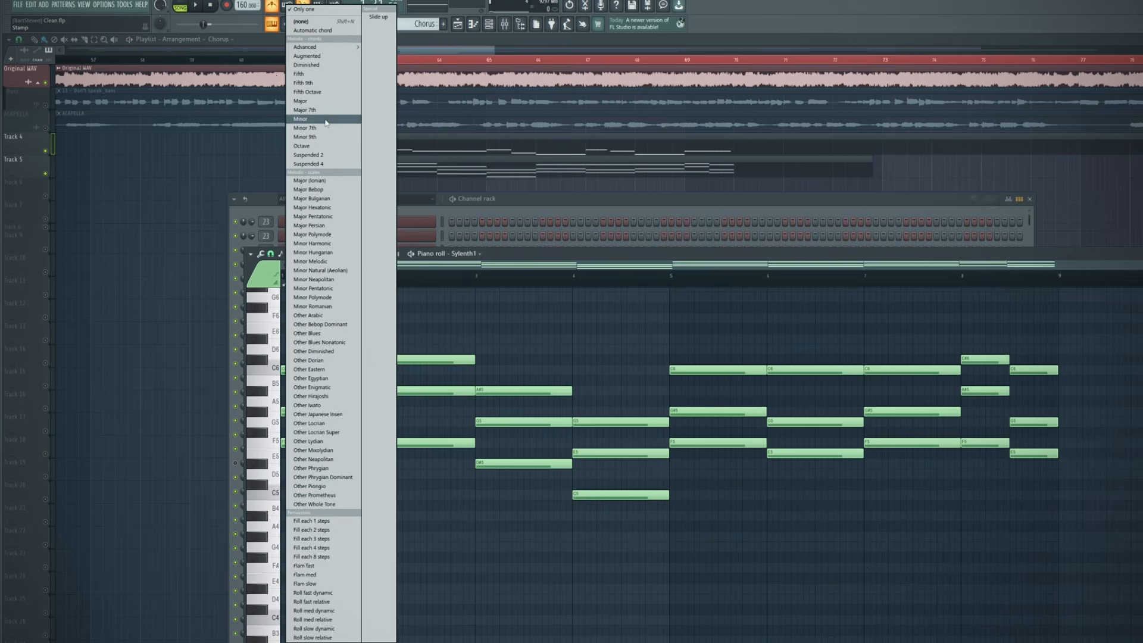
{"action": "left_click_drag", "start_coordinate": [523, 258], "coordinate": [527, 243]}
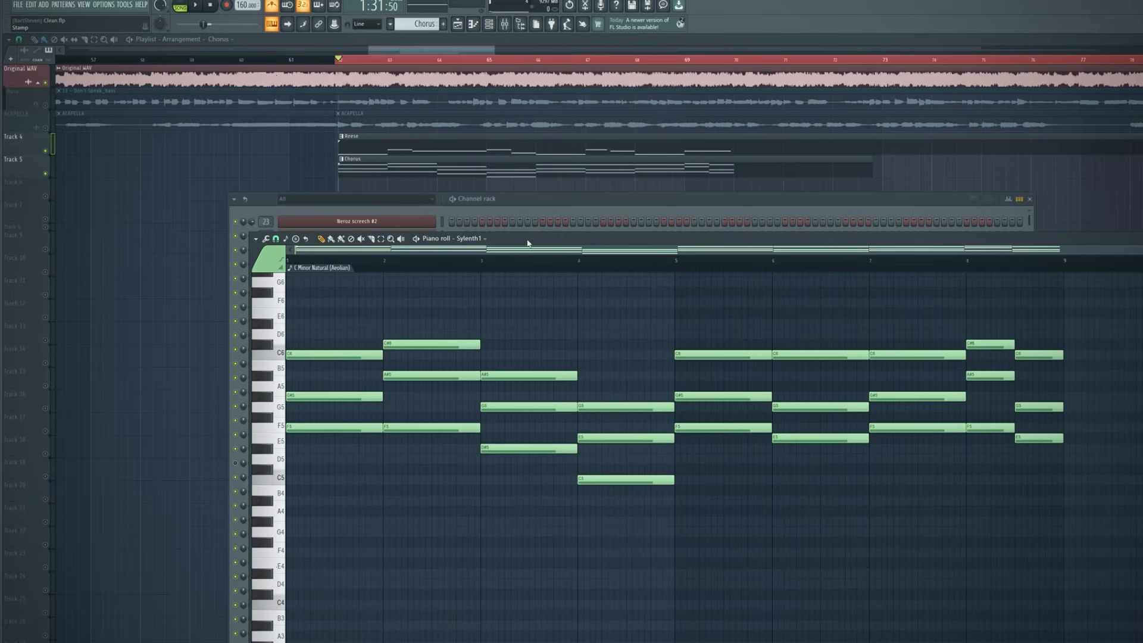